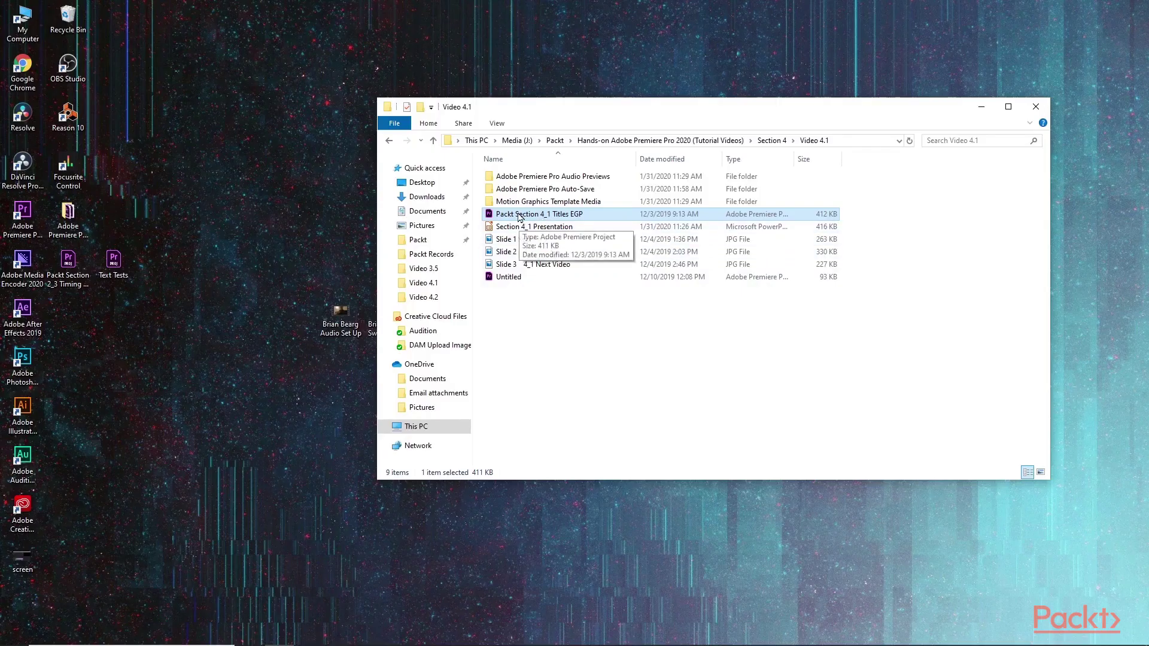
Step: Open the Titles EGP project and start a DNX HQ 1080p 29.97 sequence named EGP
{"action": "double_click", "coordinate": [529, 217]}
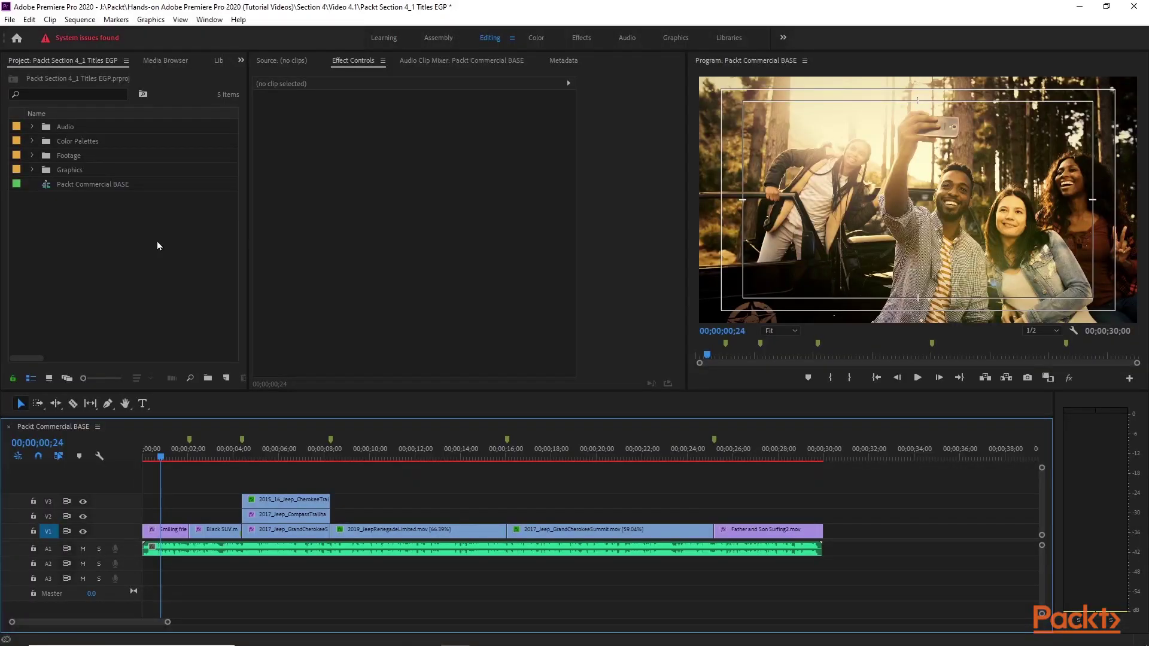
{"action": "right_click", "coordinate": [116, 237]}
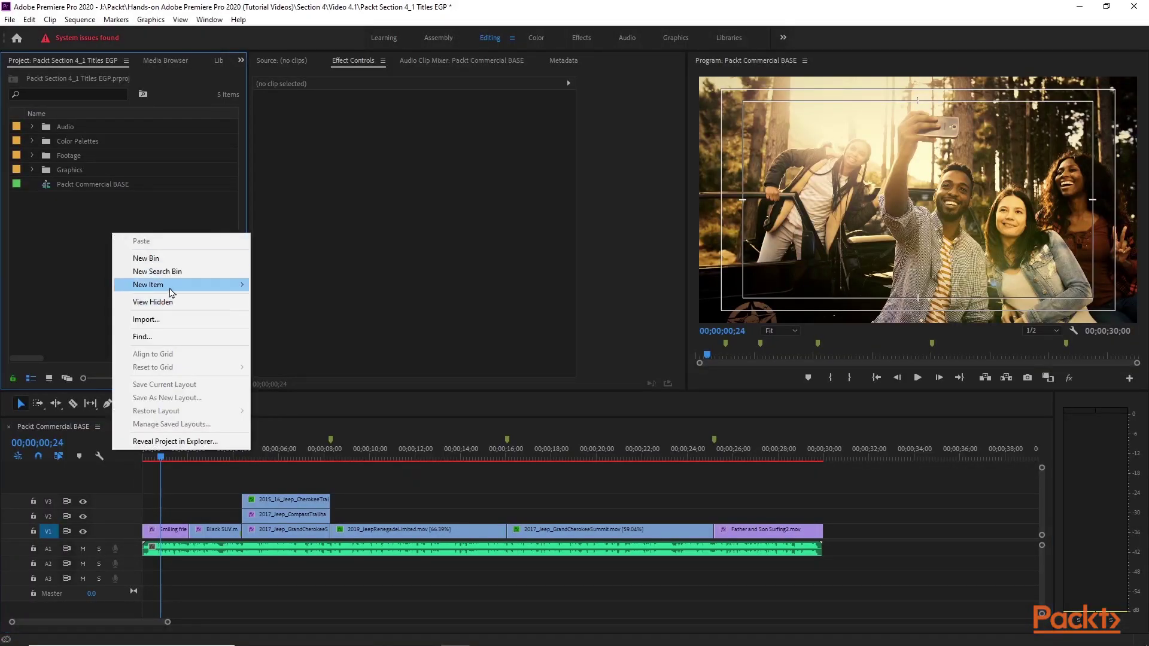
{"action": "mouse_move", "coordinate": [232, 290]}
{"action": "left_click", "coordinate": [270, 286]}
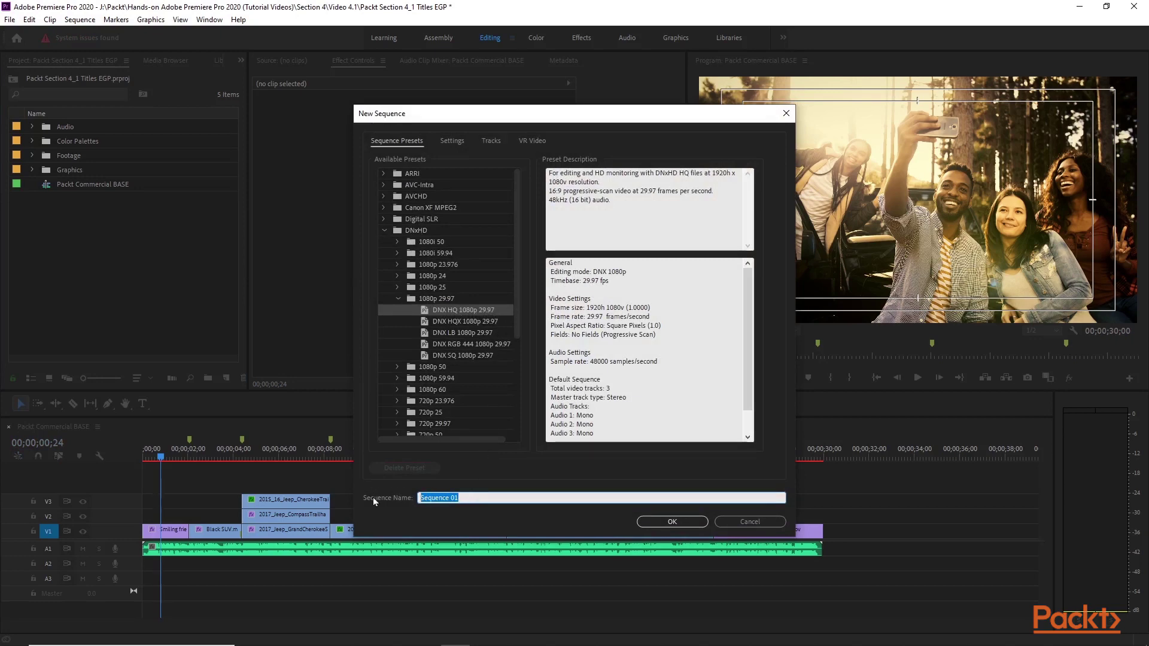
{"action": "type", "text": "EGP"}
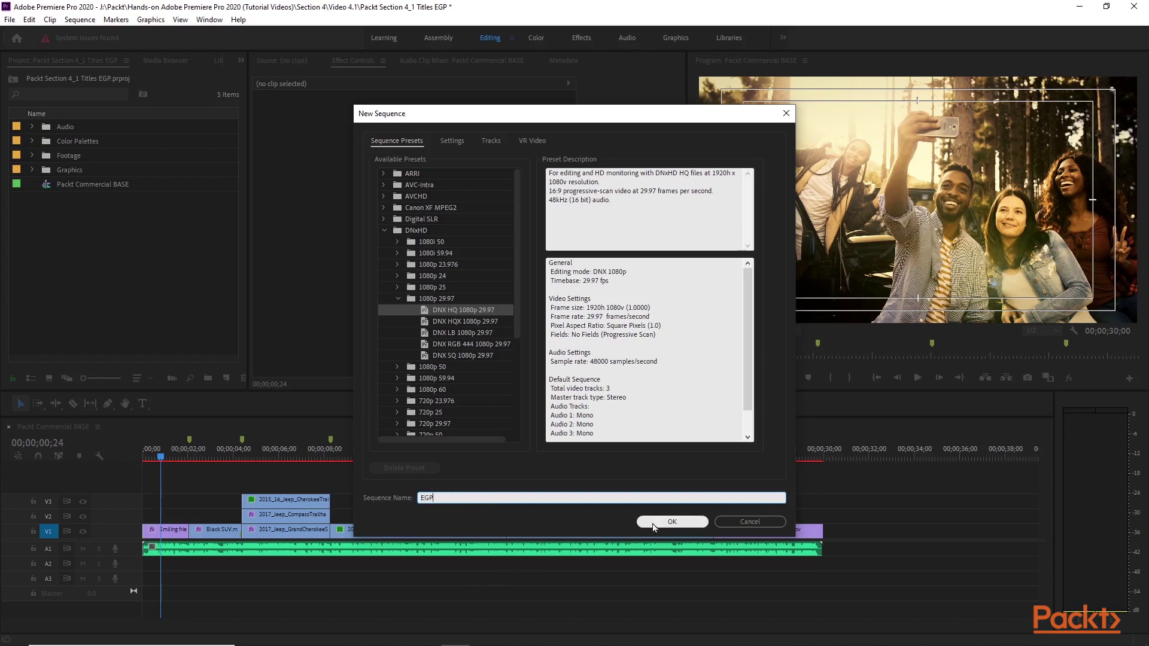
Step: Create the EGP sequence, bring its empty timeline forward, and switch to the Graphics workspace
{"action": "left_click", "coordinate": [668, 523]}
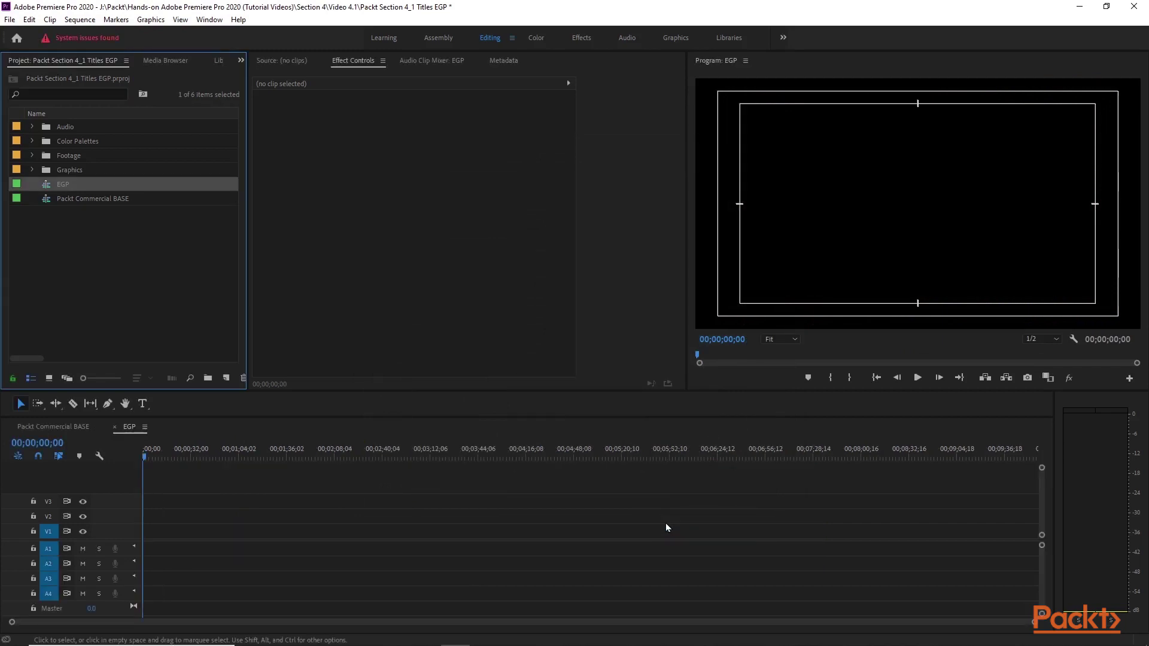
{"action": "left_click", "coordinate": [61, 426]}
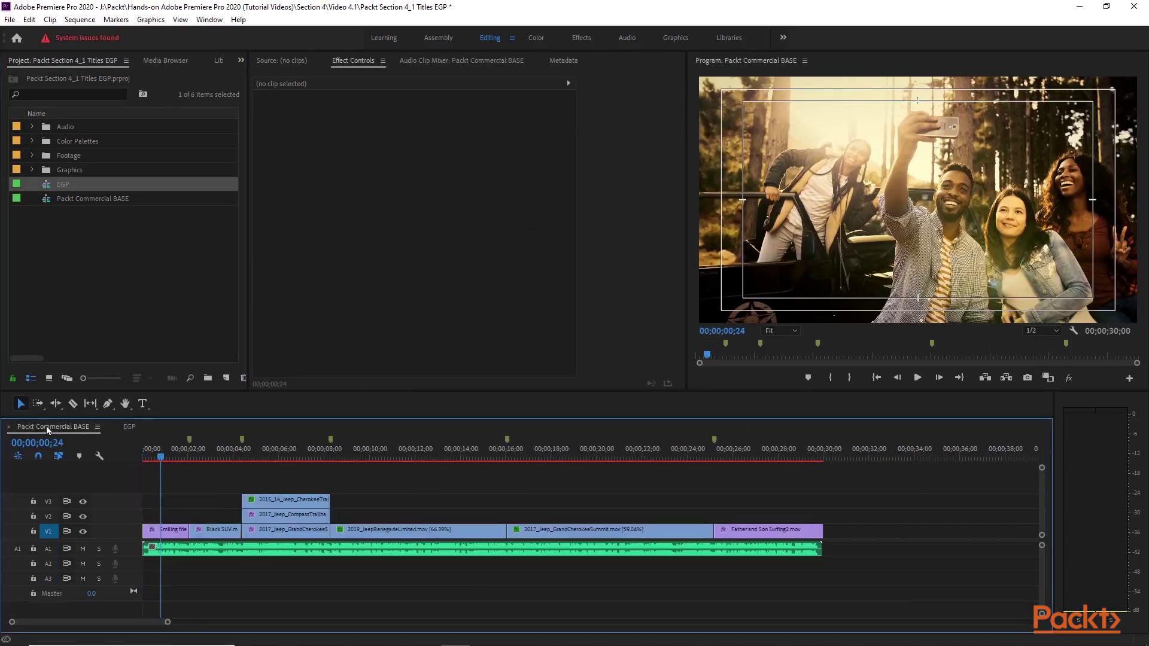
{"action": "left_click", "coordinate": [127, 427]}
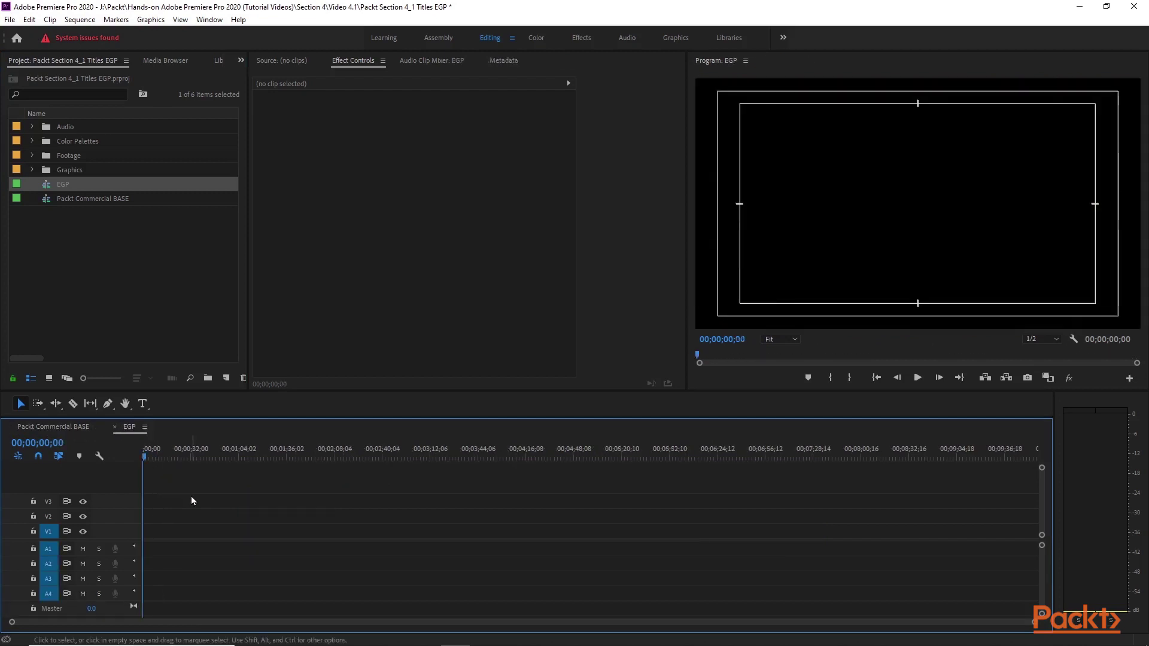
{"action": "left_click", "coordinate": [677, 38]}
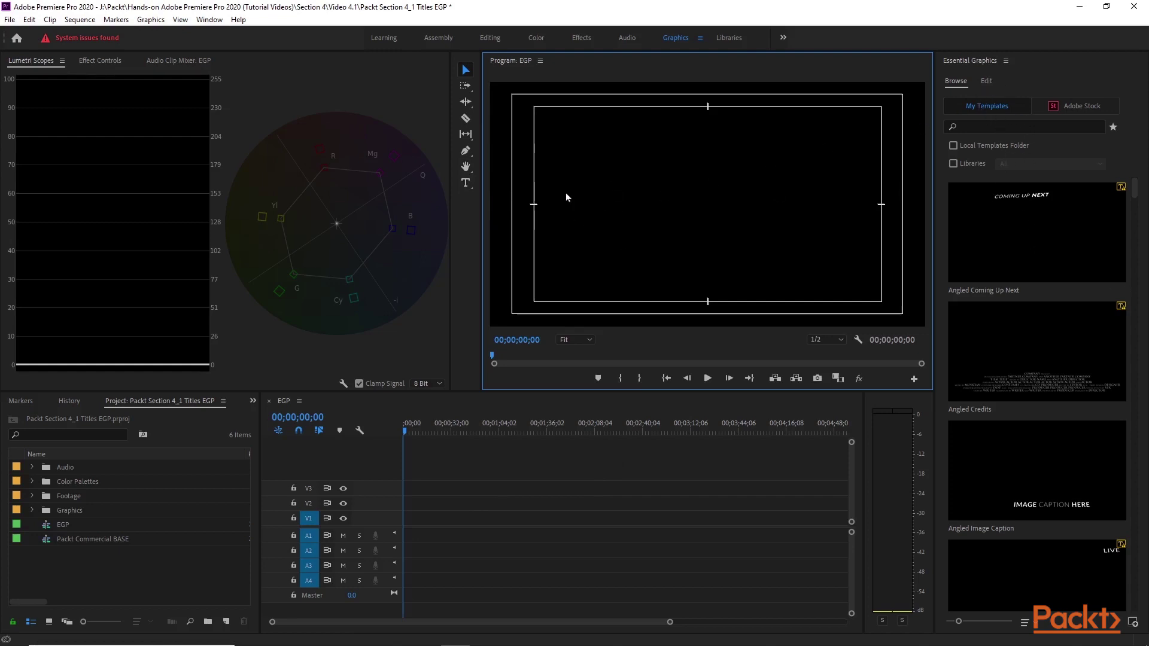
Step: Start an empty text box in the Program monitor with the Type tool, adding a graphic clip on V1
{"action": "left_click", "coordinate": [466, 183]}
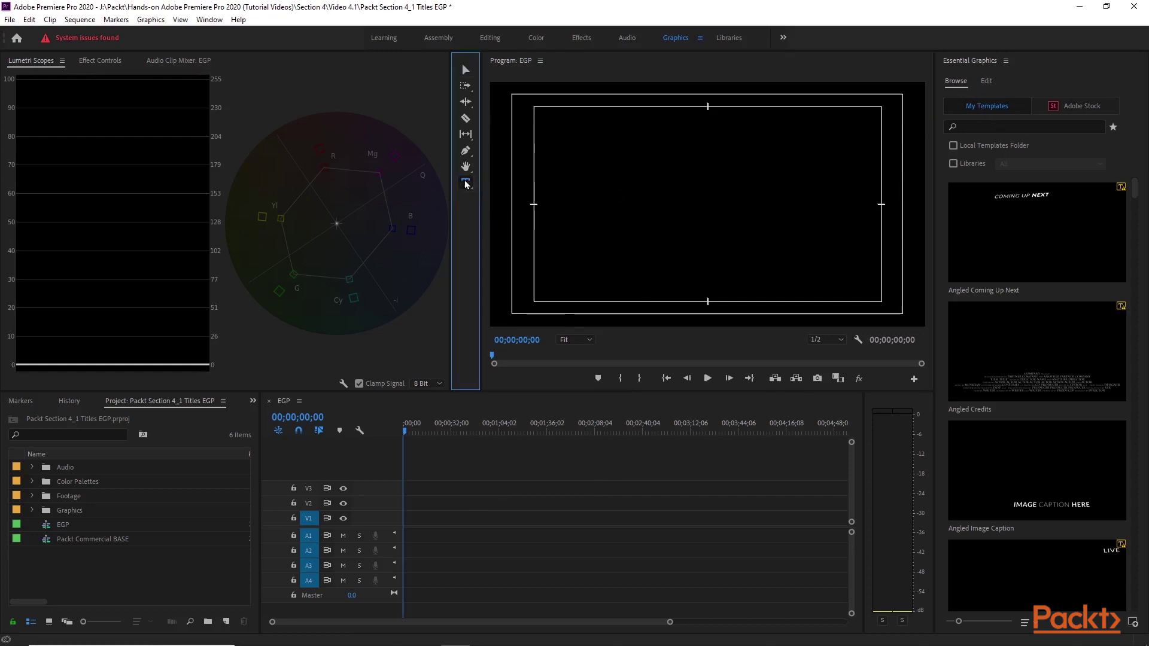
{"action": "left_click", "coordinate": [652, 190]}
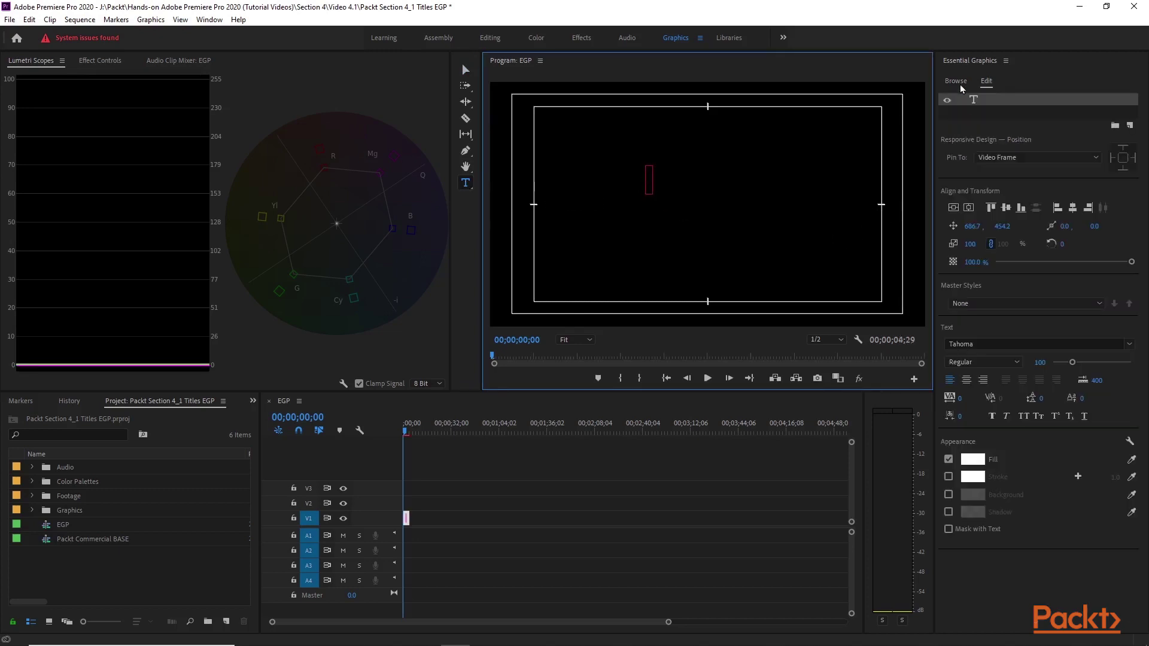
{"action": "left_click", "coordinate": [958, 82]}
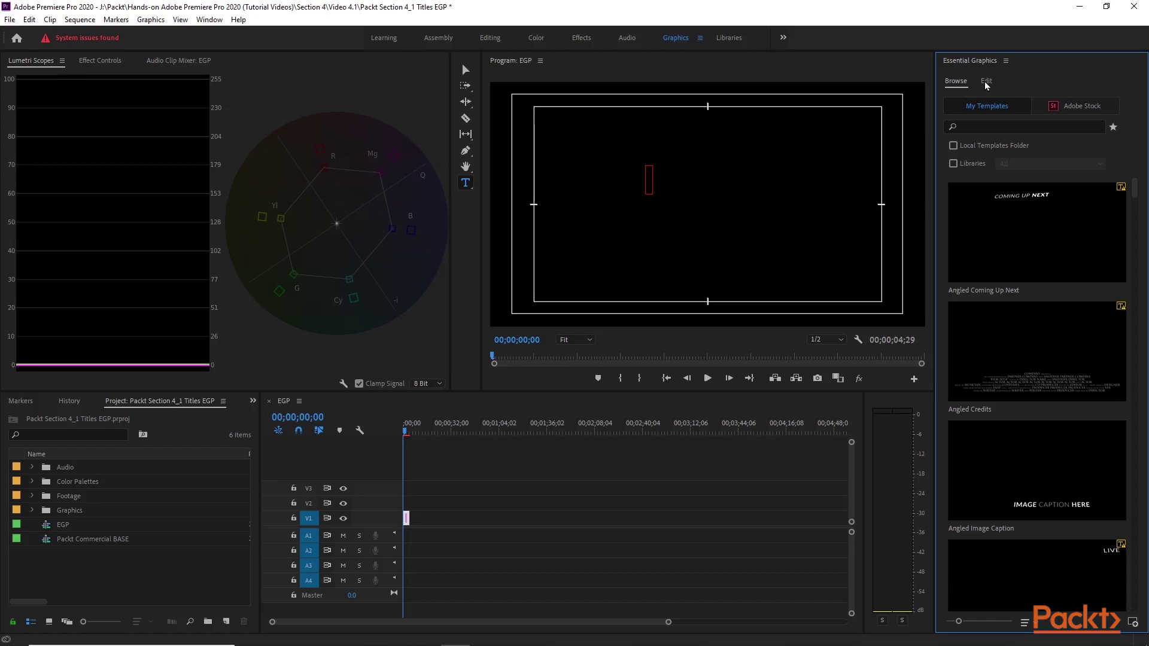
Step: Enter 'test text' into the new title's text box
{"action": "left_click", "coordinate": [986, 83]}
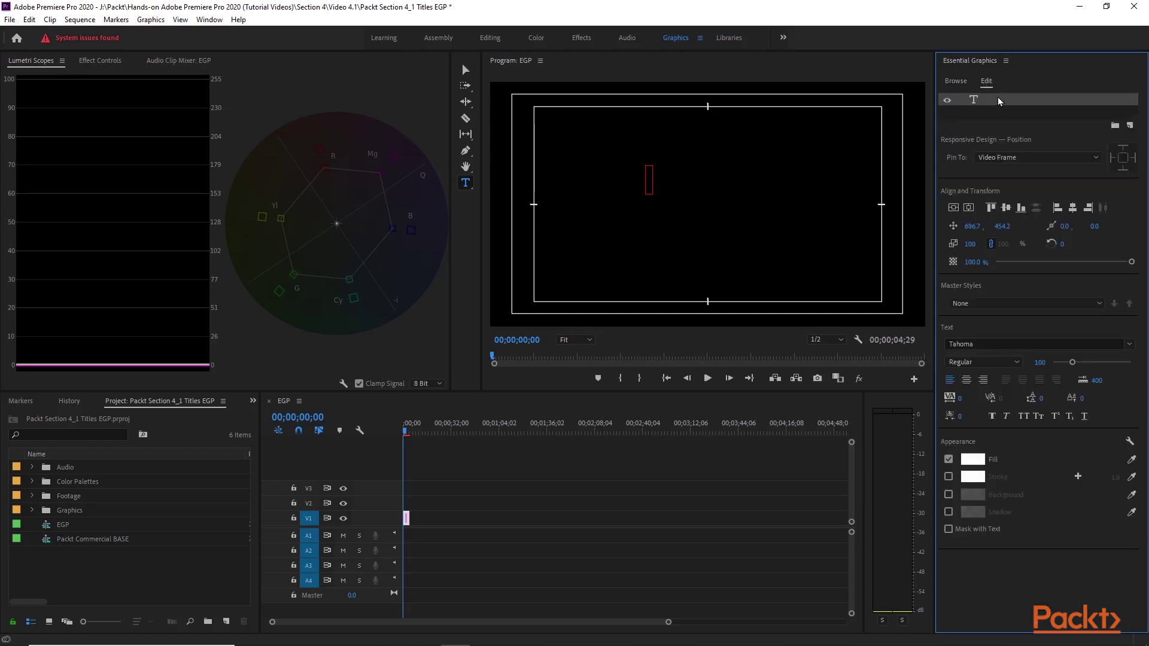
{"action": "type", "text": "test"}
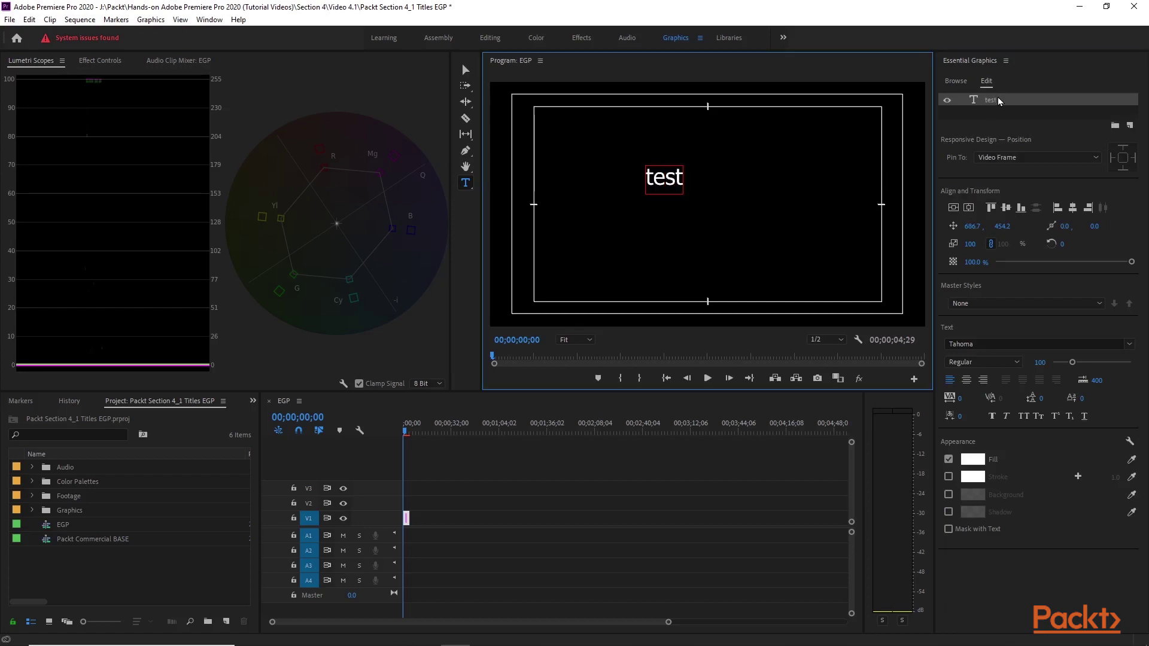
{"action": "type", "text": " text"}
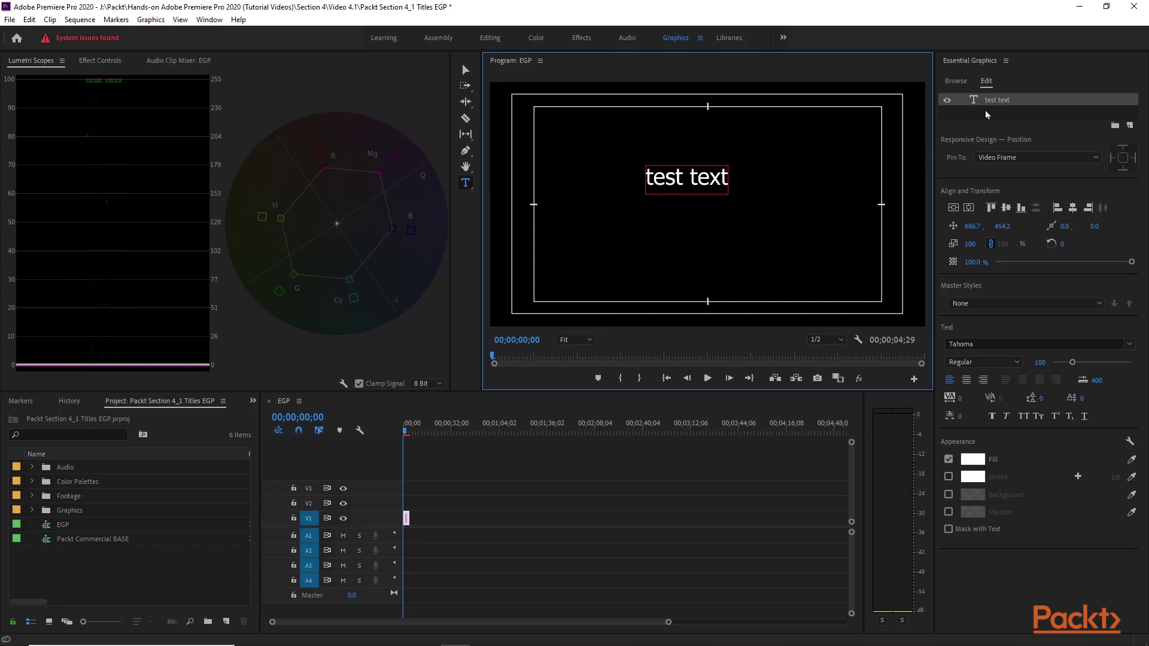
{"action": "left_click", "coordinate": [1130, 126]}
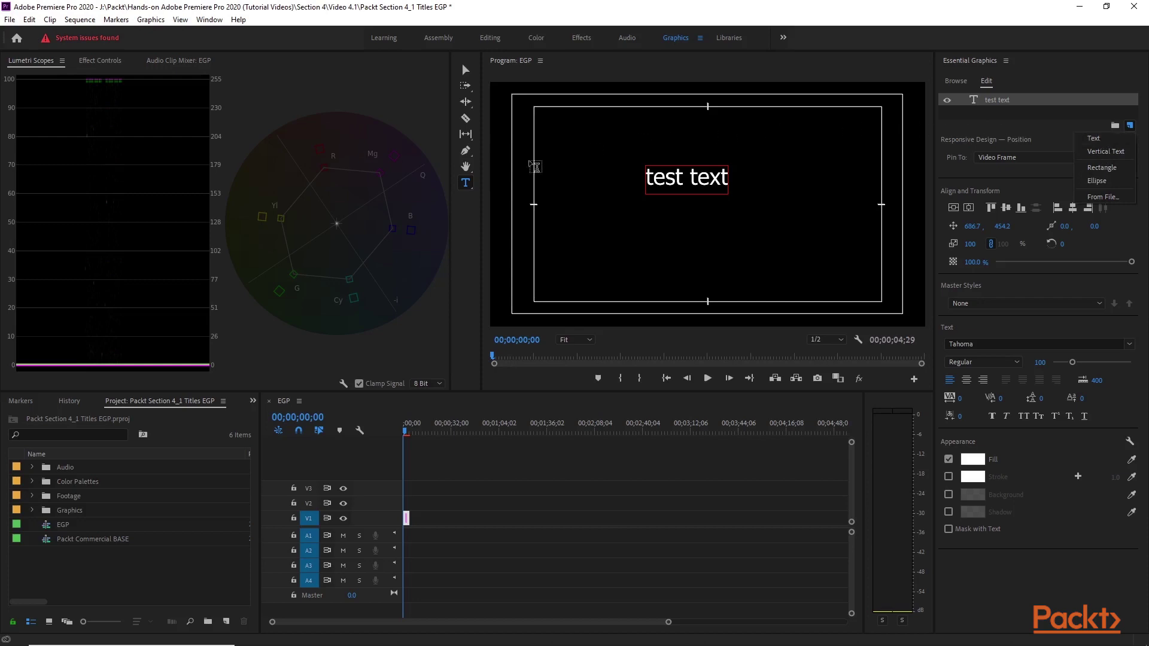
Step: Add a second text layer reading 'layer 2' below the title
{"action": "left_click", "coordinate": [466, 185]}
{"action": "left_click", "coordinate": [642, 219]}
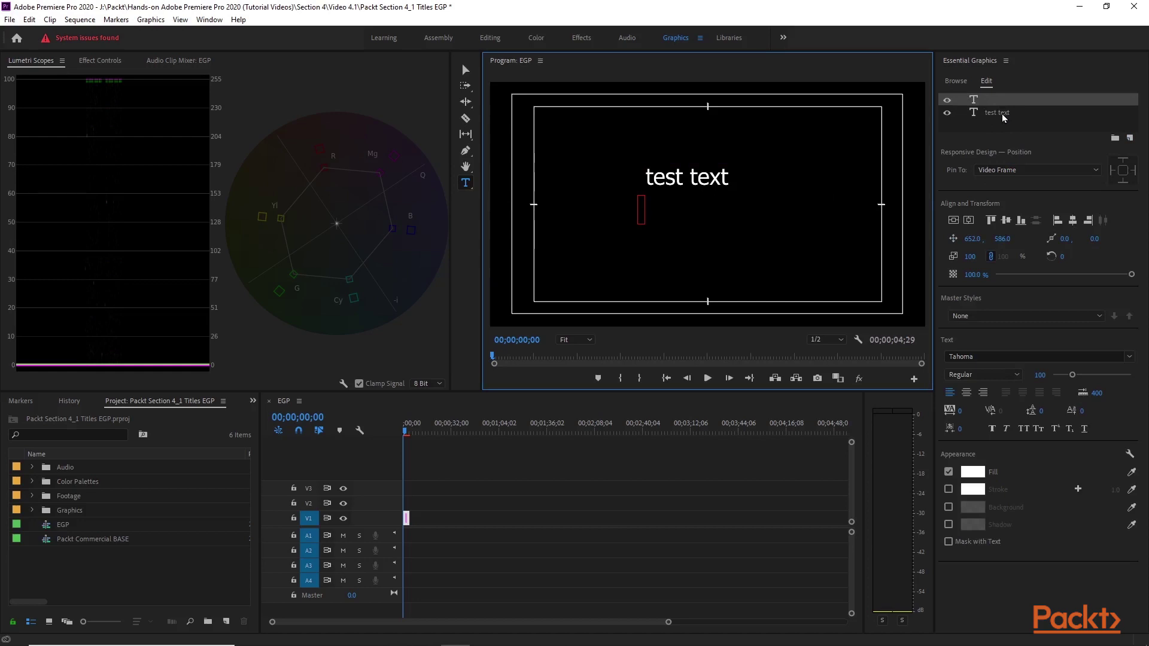
{"action": "type", "text": "layer 2"}
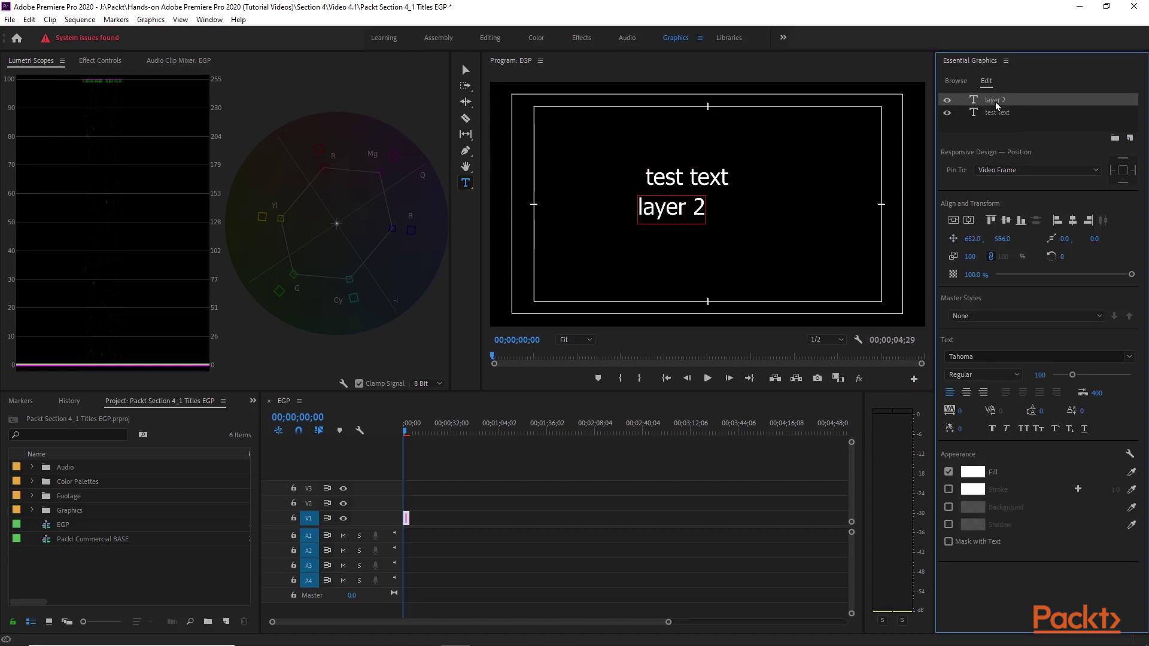
Step: Add a rectangle shape layer and move it up over the 'test text' title
{"action": "left_click", "coordinate": [1130, 138]}
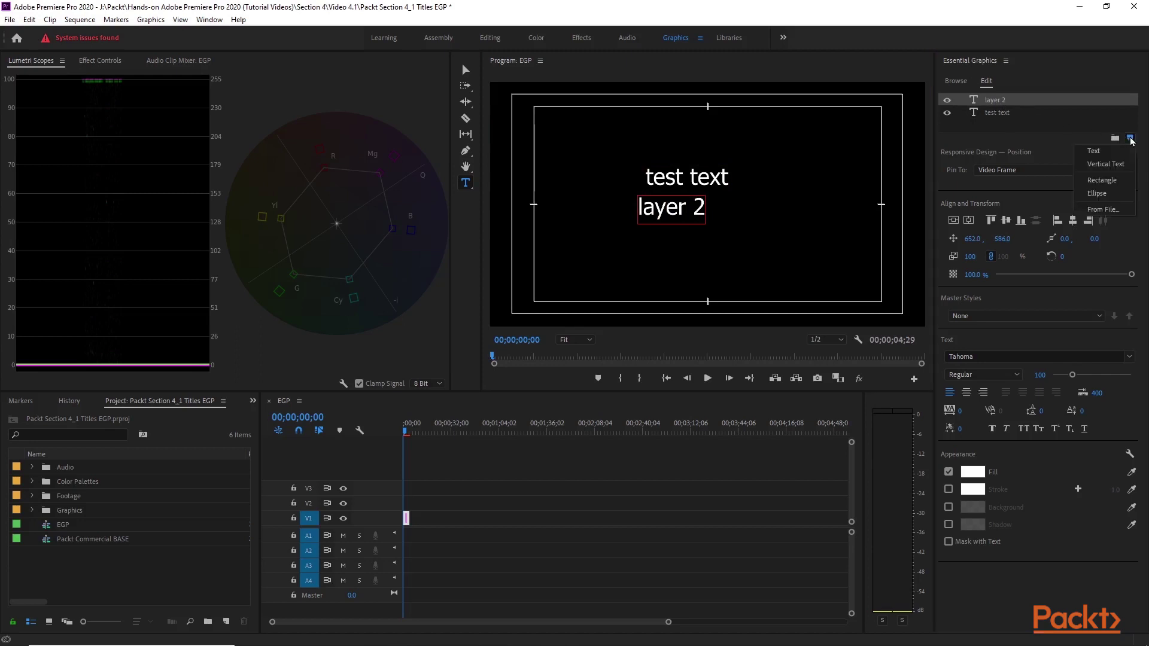
{"action": "left_click", "coordinate": [1102, 180]}
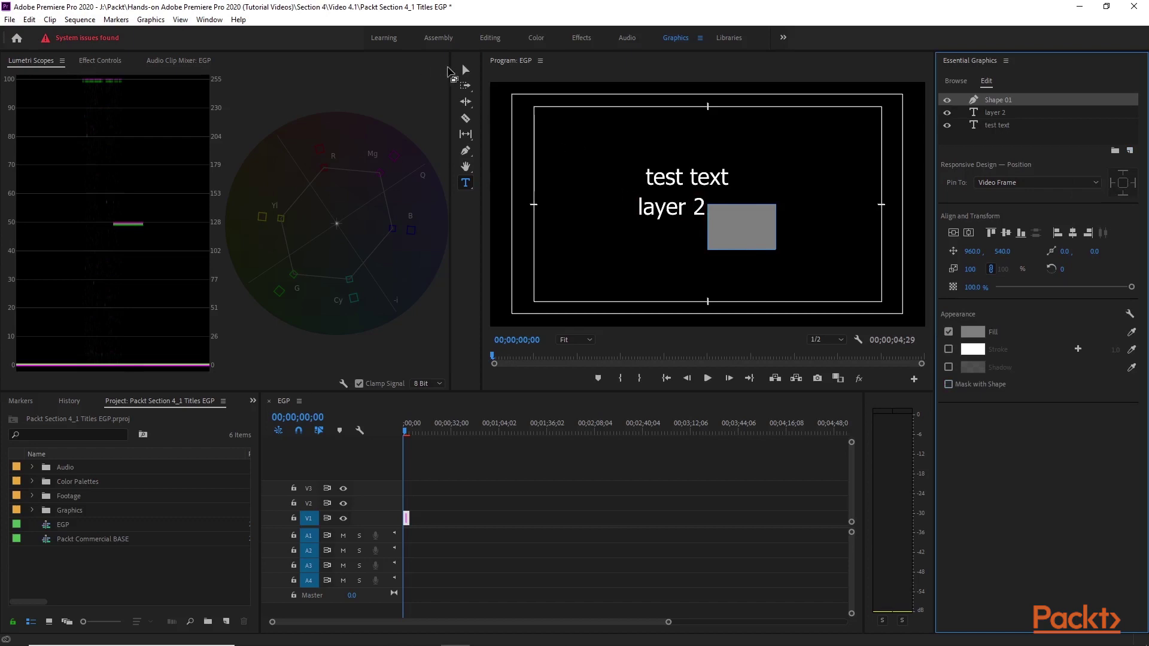
{"action": "left_click", "coordinate": [466, 71]}
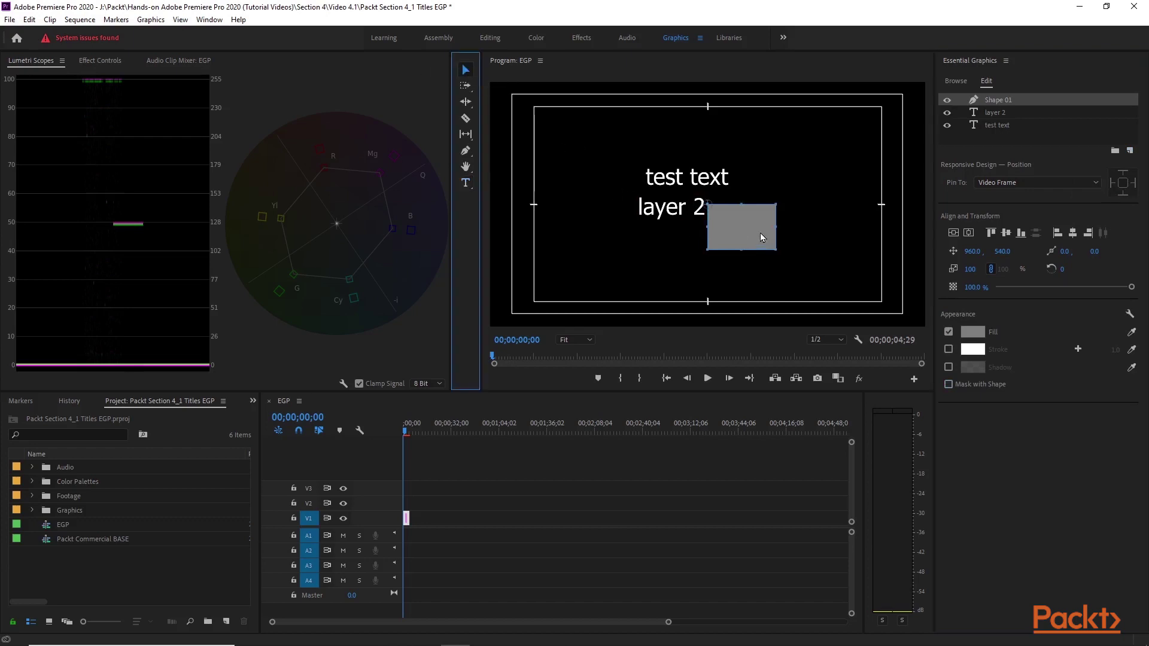
{"action": "left_click_drag", "start_coordinate": [744, 228], "coordinate": [684, 192]}
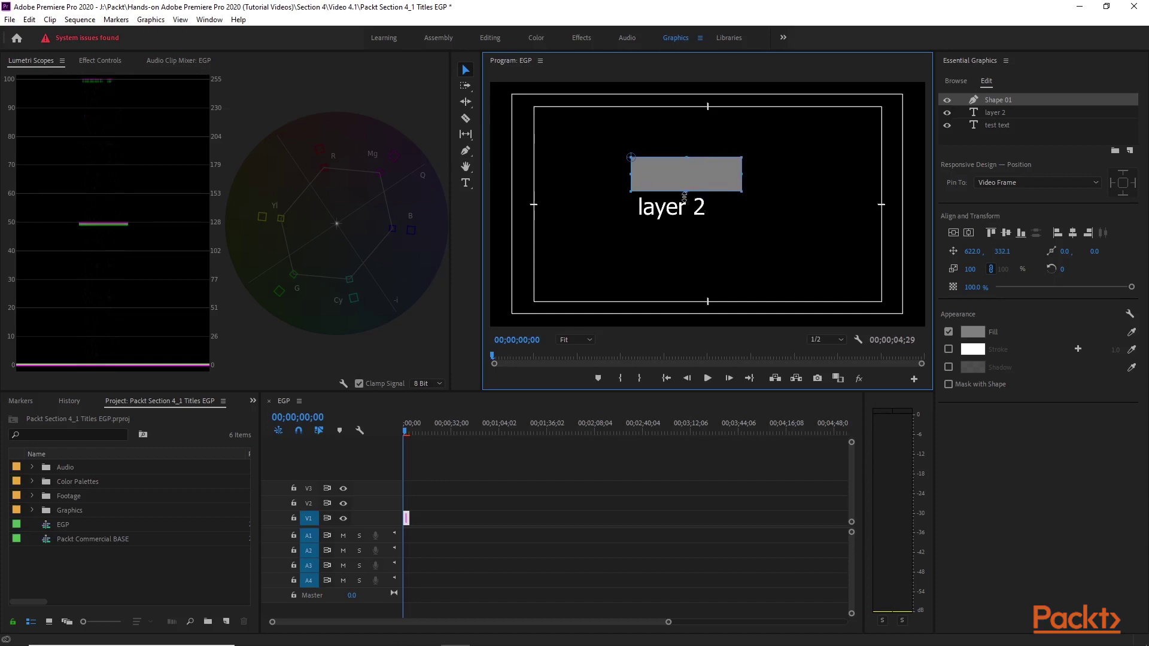
Step: Remove the 'layer 2' text layer from the Essential Graphics layer list
{"action": "left_click", "coordinate": [996, 115]}
{"action": "right_click", "coordinate": [996, 115]}
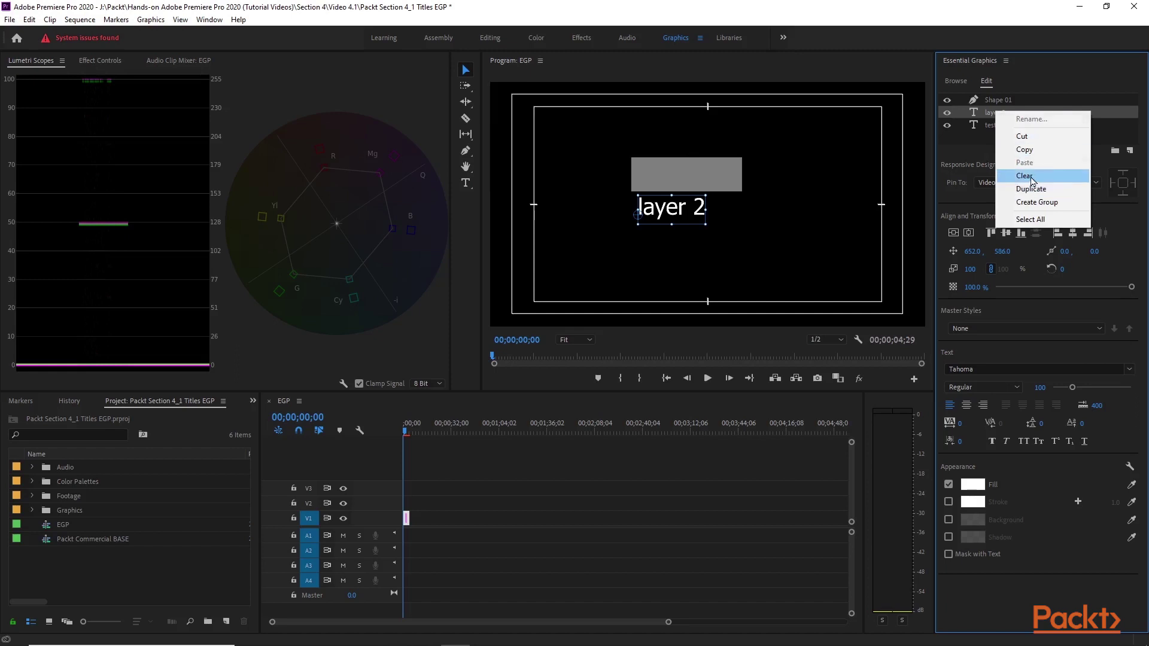
{"action": "left_click", "coordinate": [981, 143]}
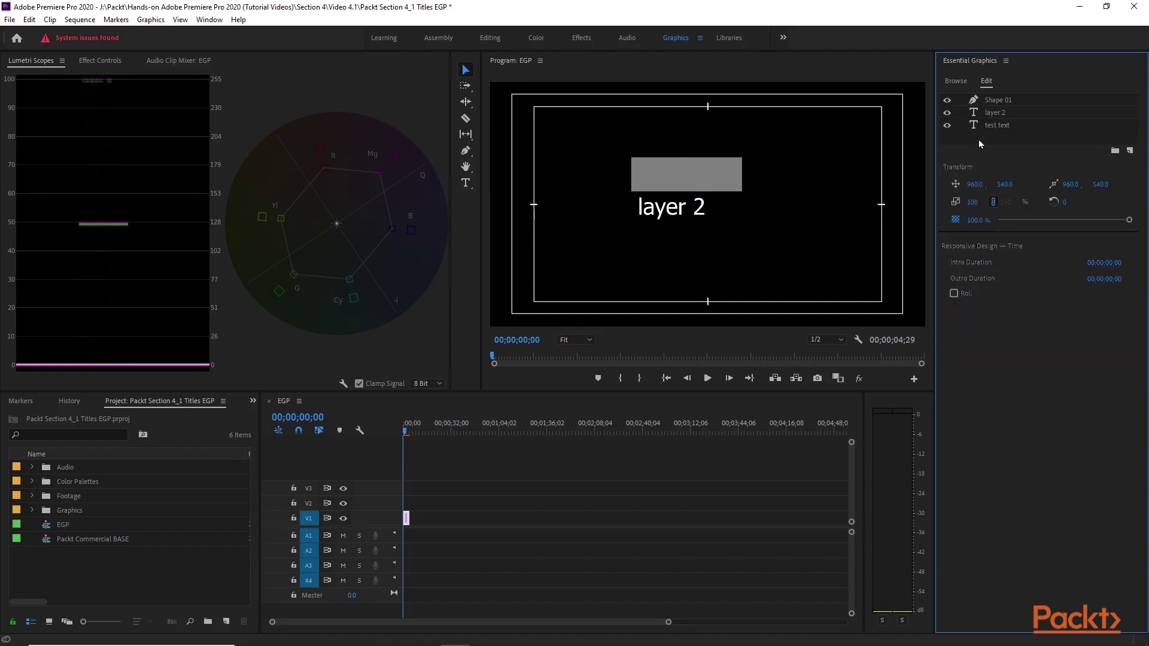
{"action": "left_click", "coordinate": [991, 115]}
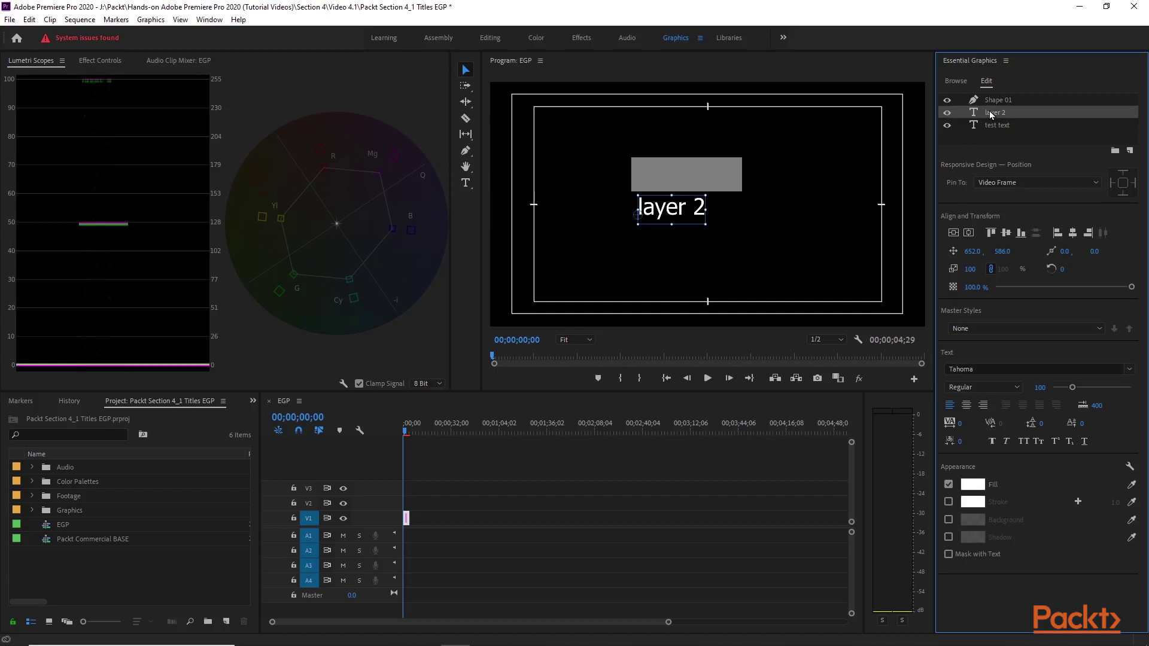
{"action": "key", "text": "Delete"}
{"action": "left_click", "coordinate": [993, 102]}
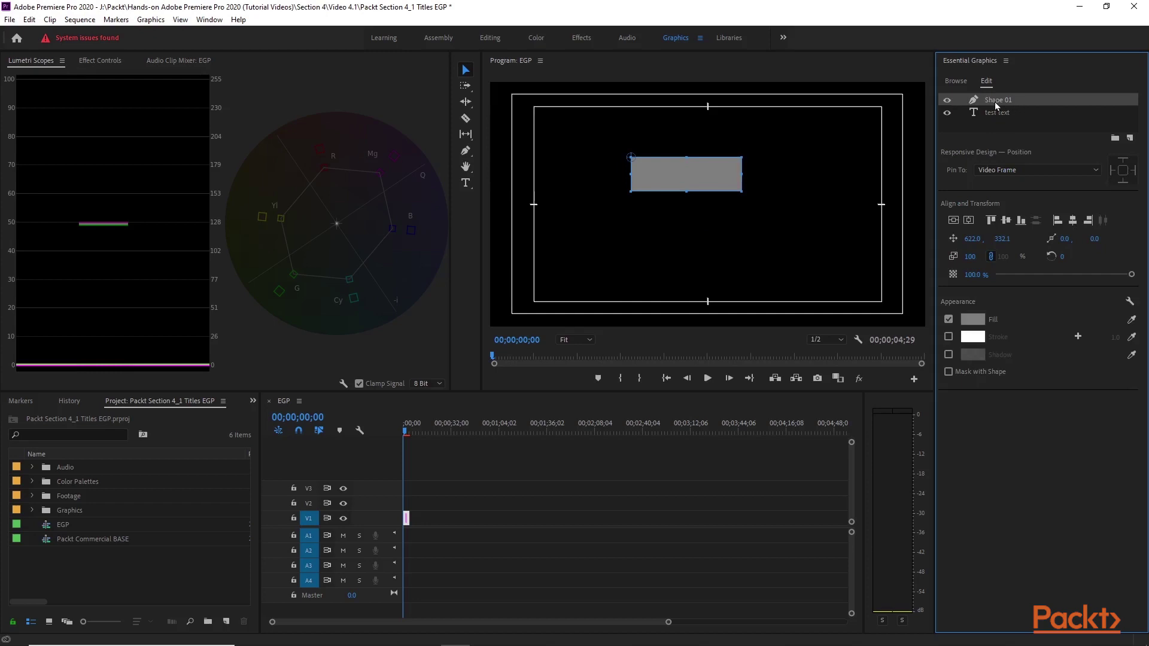
Step: Move Shape 01 below the 'test text' layer in the layer list
{"action": "left_click_drag", "start_coordinate": [994, 102], "coordinate": [996, 125]}
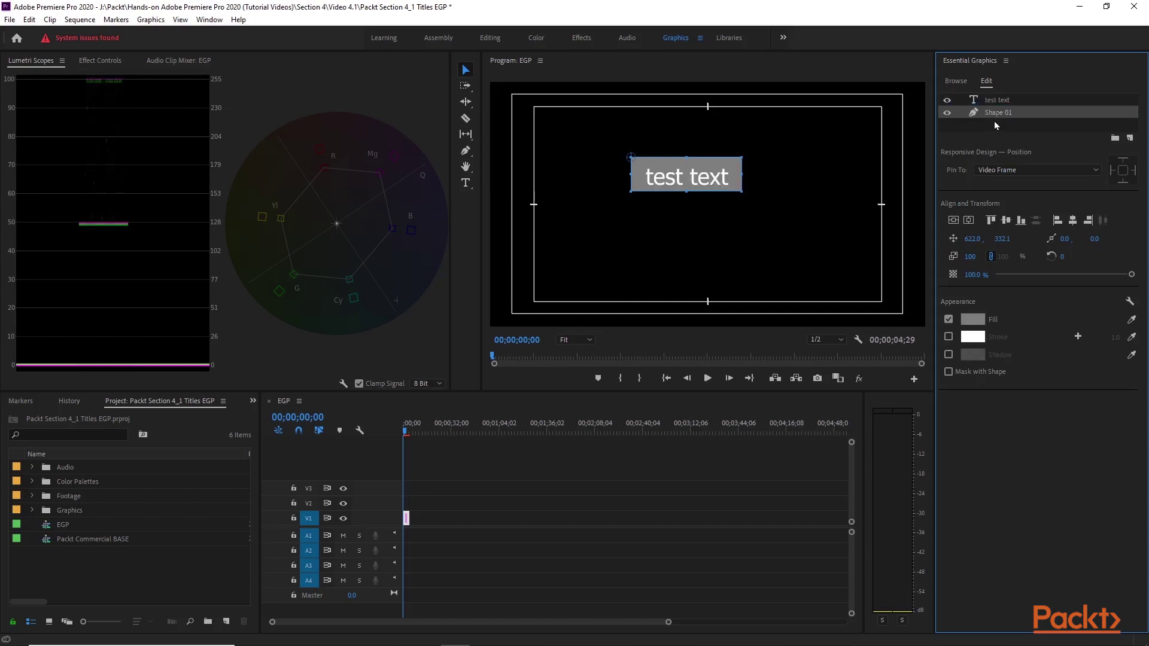
{"action": "left_click", "coordinate": [991, 101]}
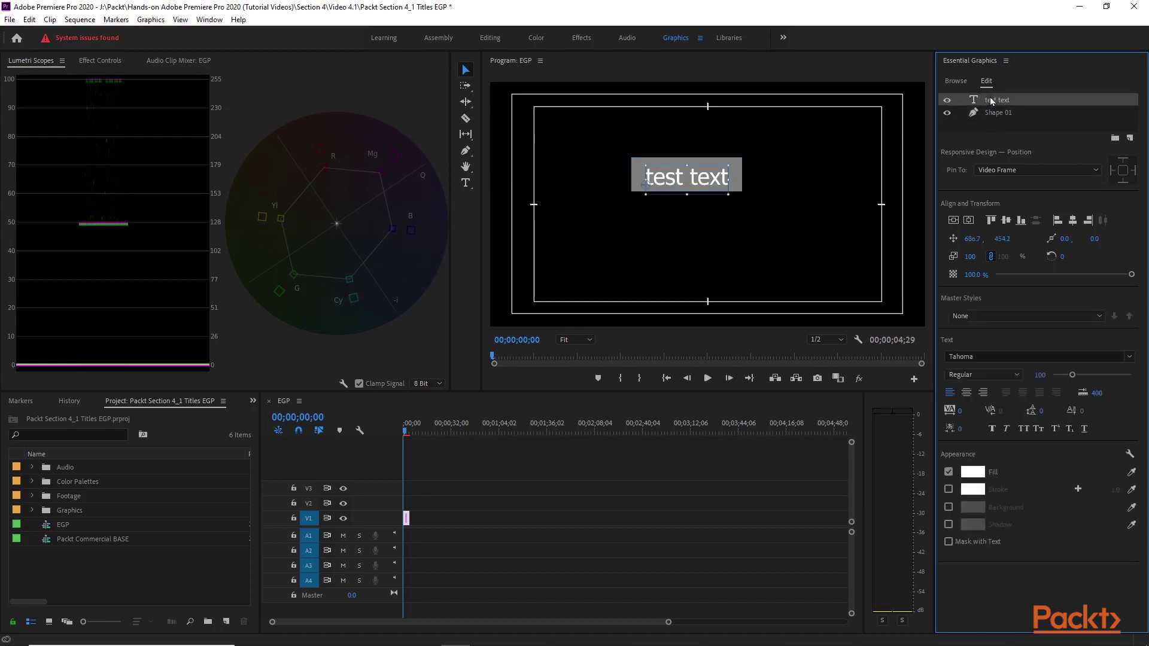
{"action": "left_click", "coordinate": [995, 113]}
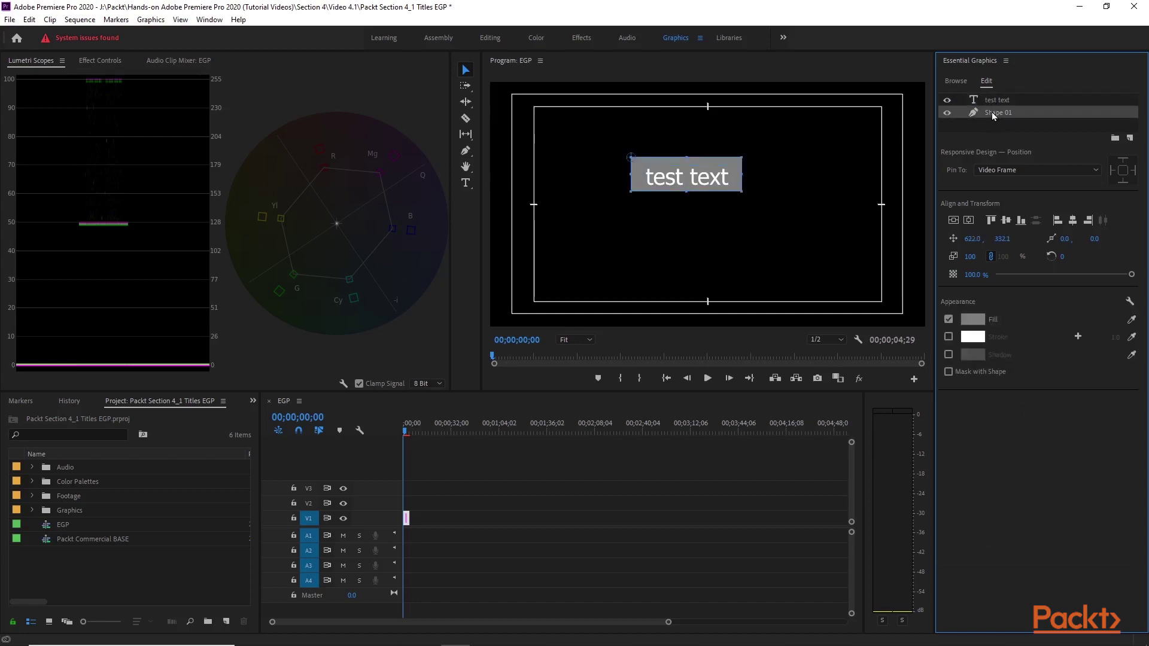
{"action": "left_click", "coordinate": [996, 102]}
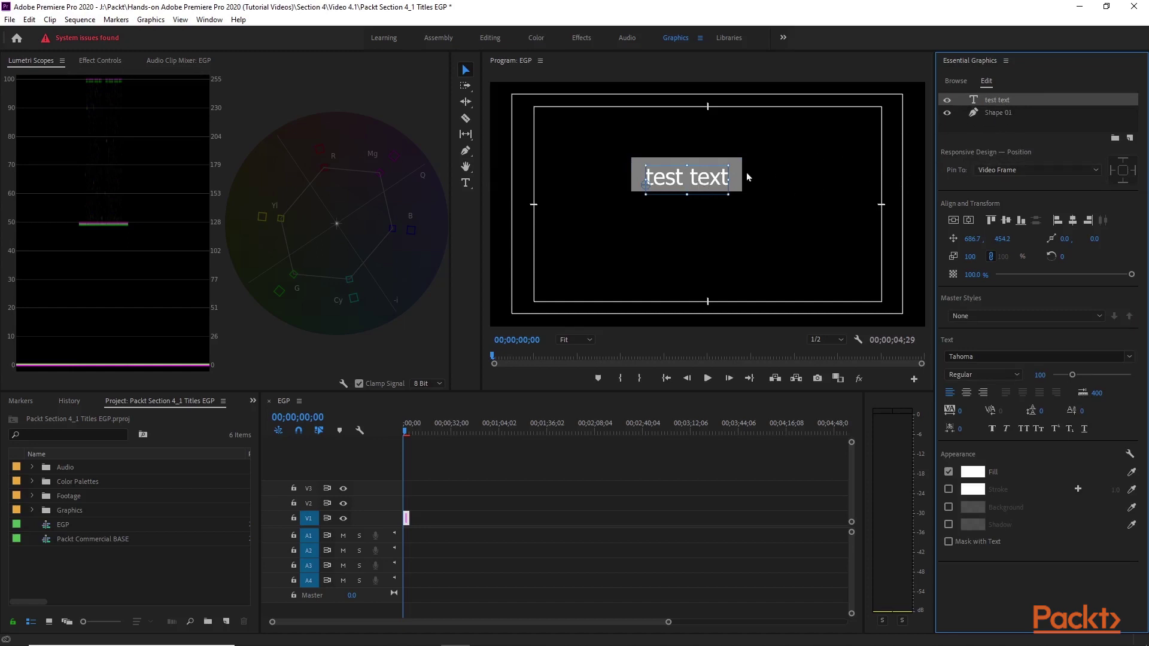
Step: Replace the title's second word 'text' with 'test', fixing a mistyped attempt along the way
{"action": "left_click", "coordinate": [664, 178]}
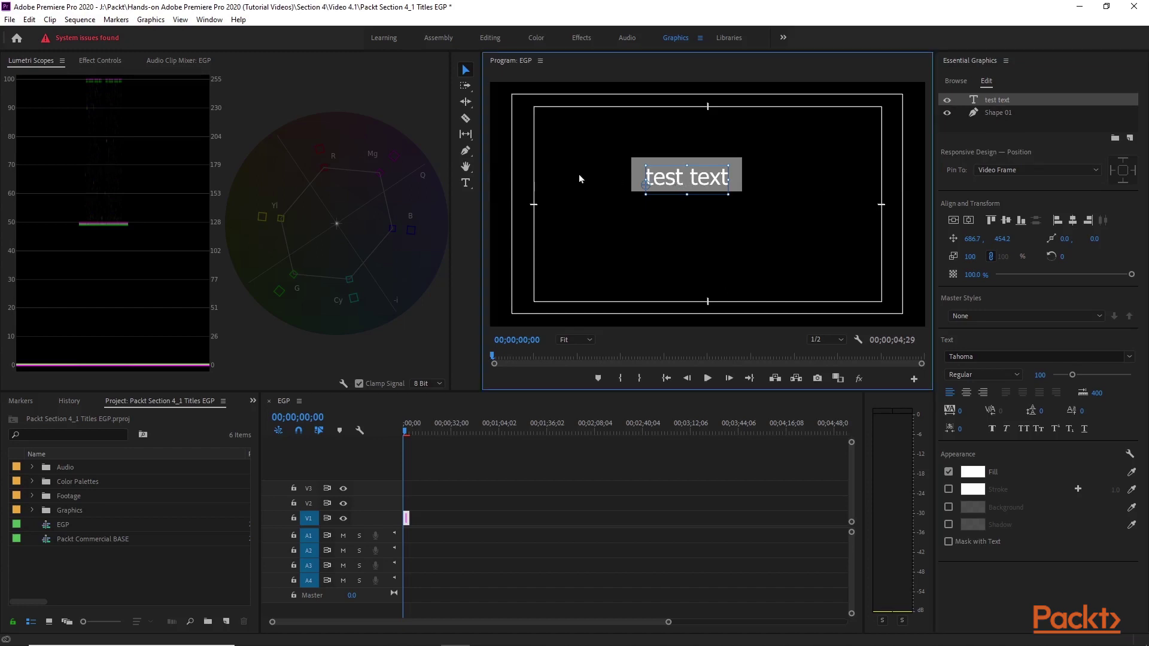
{"action": "key", "text": "t"}
{"action": "left_click_drag", "start_coordinate": [689, 178], "coordinate": [774, 185]}
{"action": "type", "text": "fgajskljalskjf"}
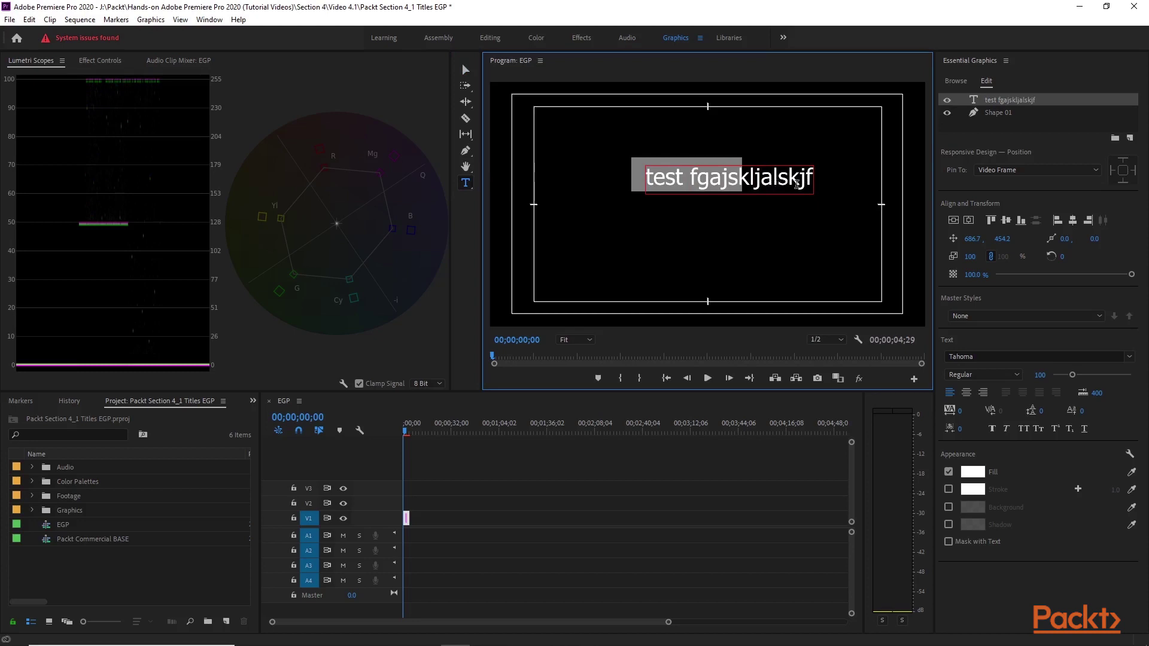
{"action": "left_click", "coordinate": [998, 114]}
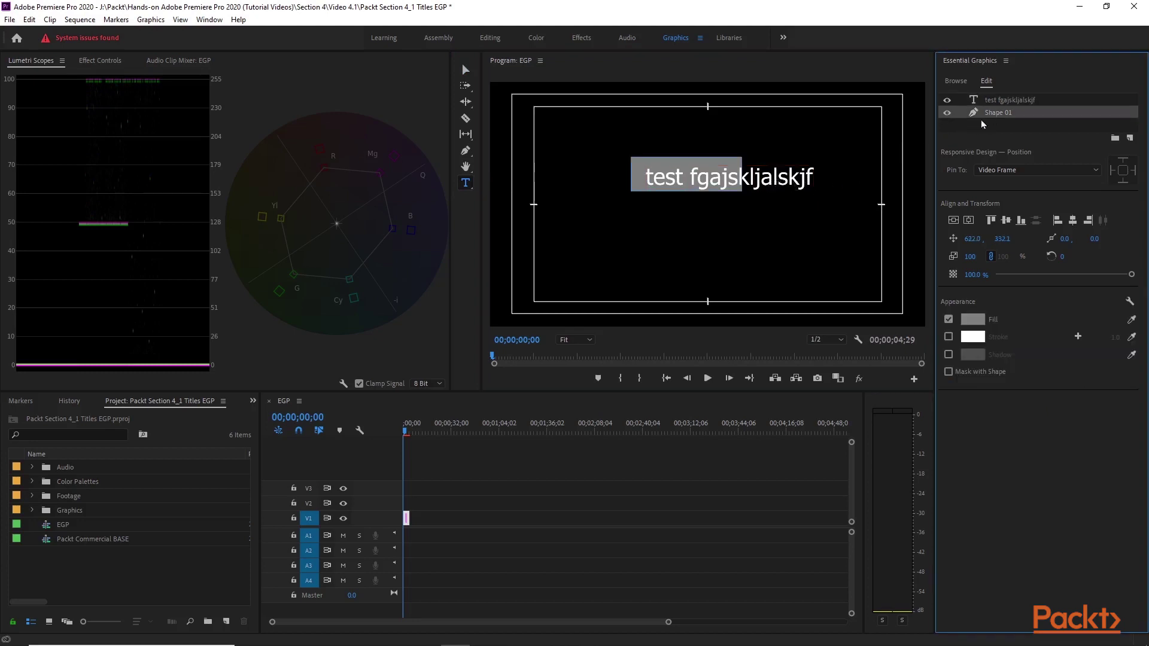
{"action": "left_click", "coordinate": [1006, 100]}
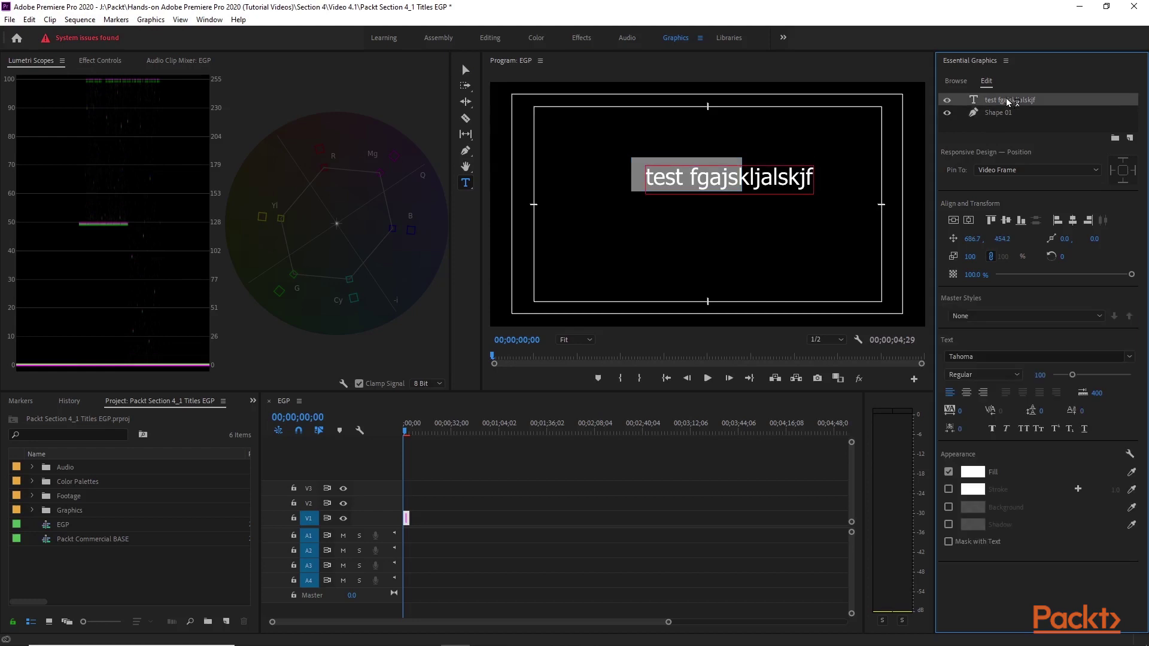
{"action": "left_click_drag", "start_coordinate": [691, 177], "coordinate": [847, 175]}
{"action": "type", "text": "test test"}
{"action": "triple_click", "coordinate": [694, 179]}
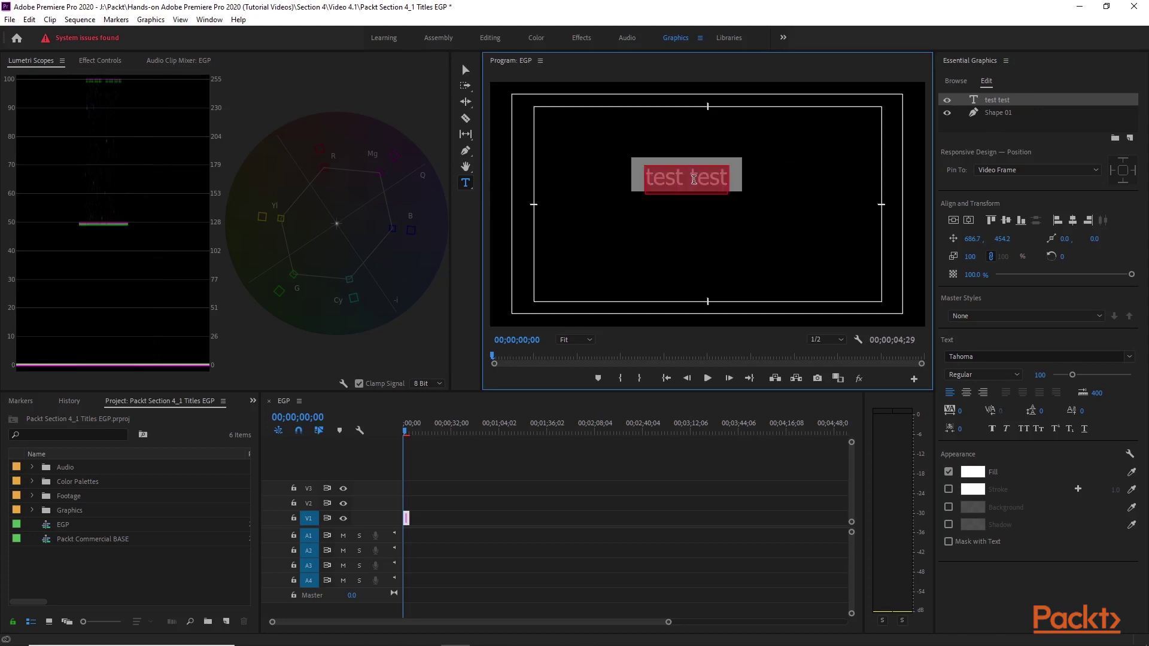
Step: Align both the 'test test' title and Shape 01 to vertical and horizontal center
{"action": "left_click", "coordinate": [1008, 221]}
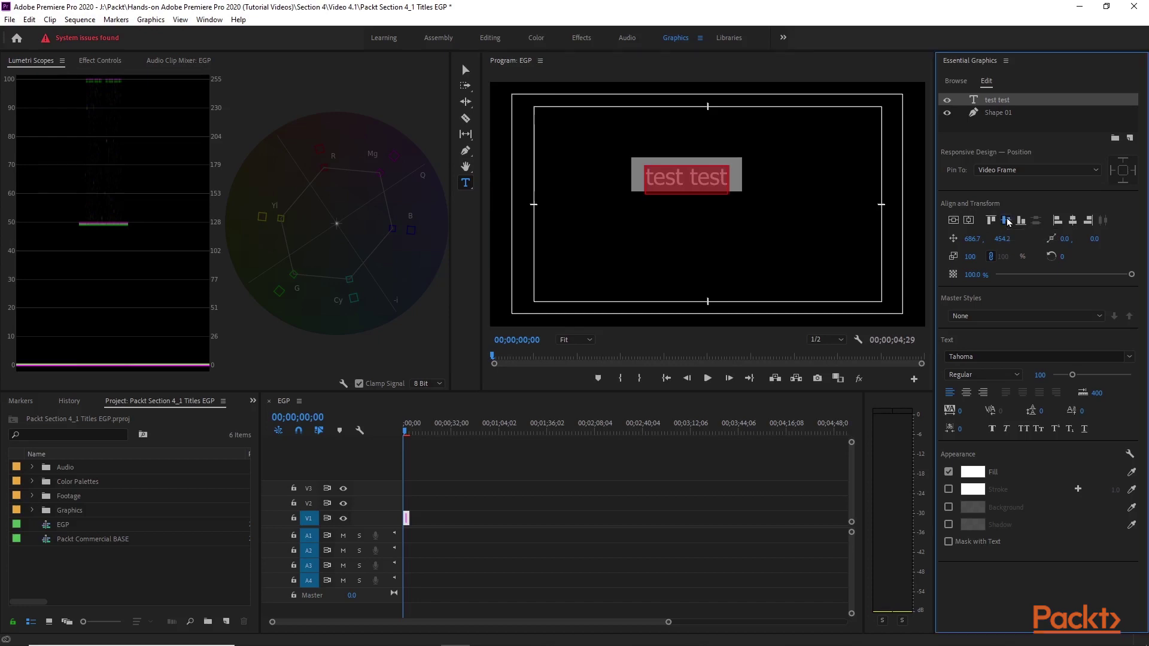
{"action": "left_click", "coordinate": [1073, 221]}
{"action": "left_click", "coordinate": [1008, 115]}
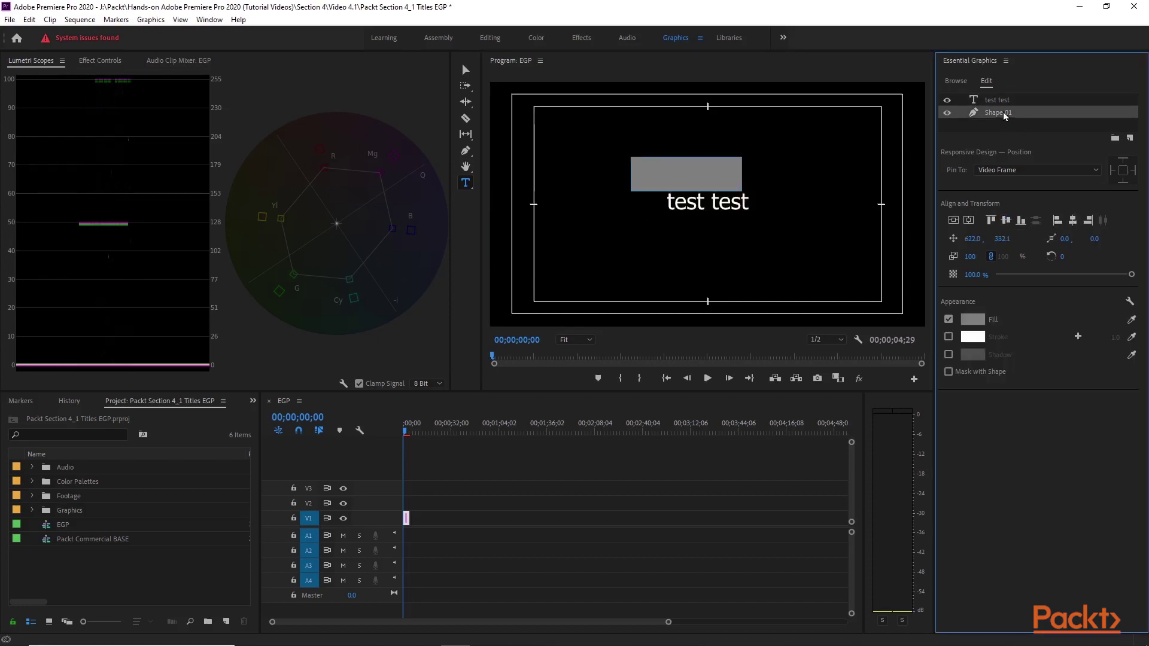
{"action": "left_click", "coordinate": [1008, 221]}
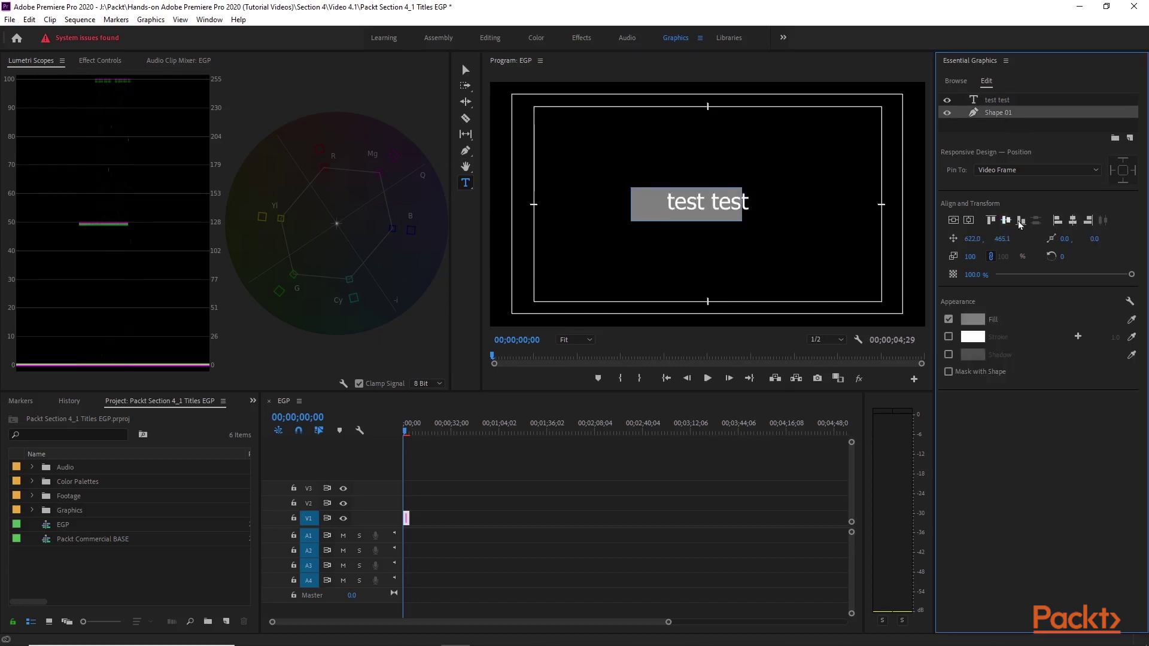
{"action": "left_click", "coordinate": [1074, 221]}
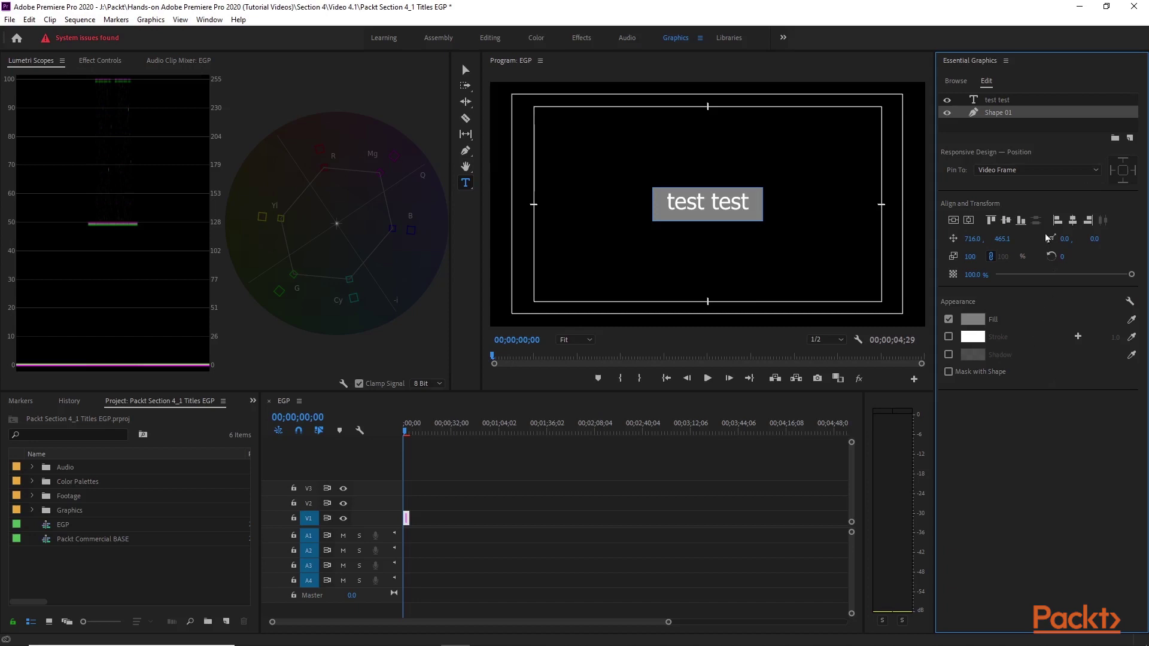
{"action": "left_click", "coordinate": [1001, 100]}
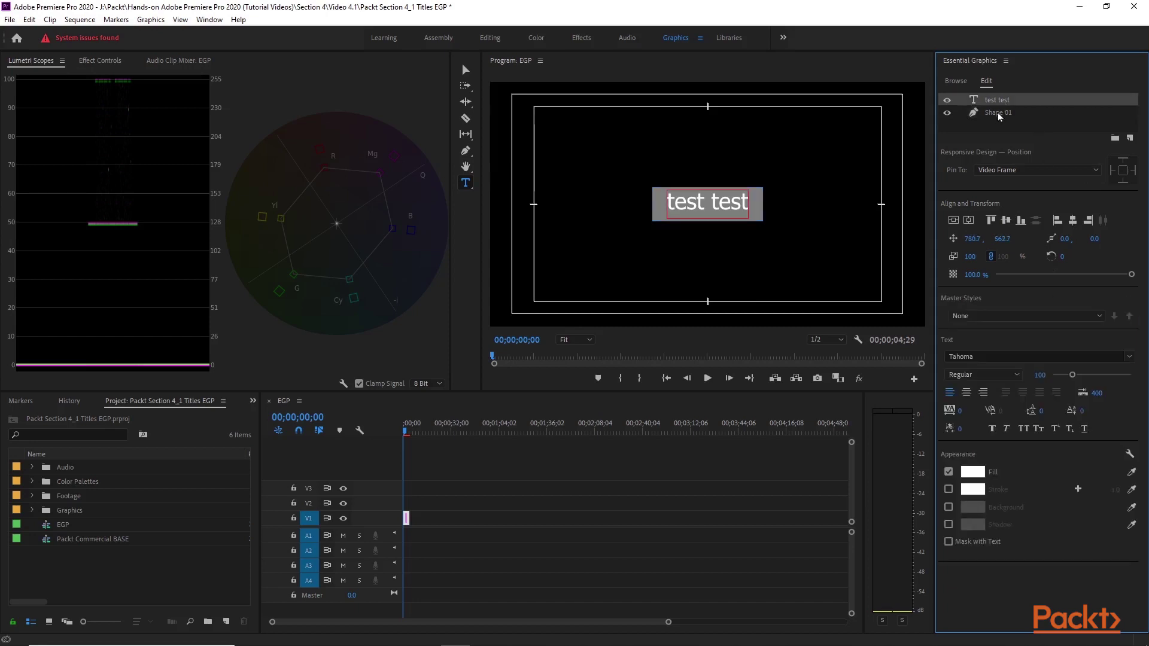
{"action": "left_click", "coordinate": [998, 113]}
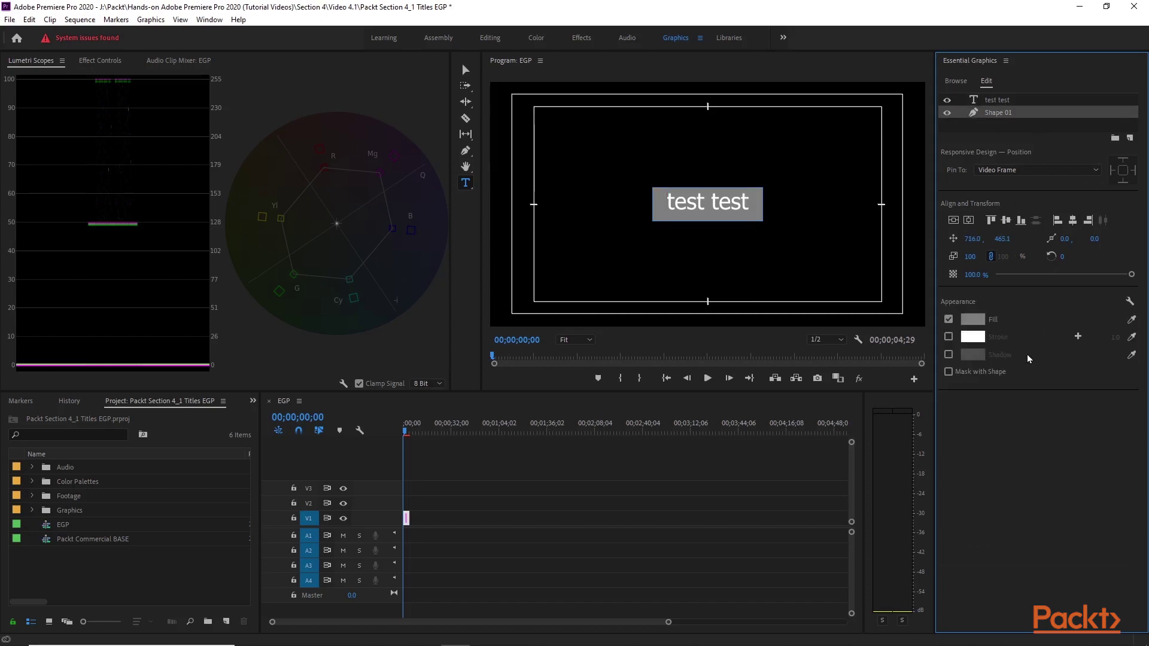
{"action": "left_click", "coordinate": [993, 101]}
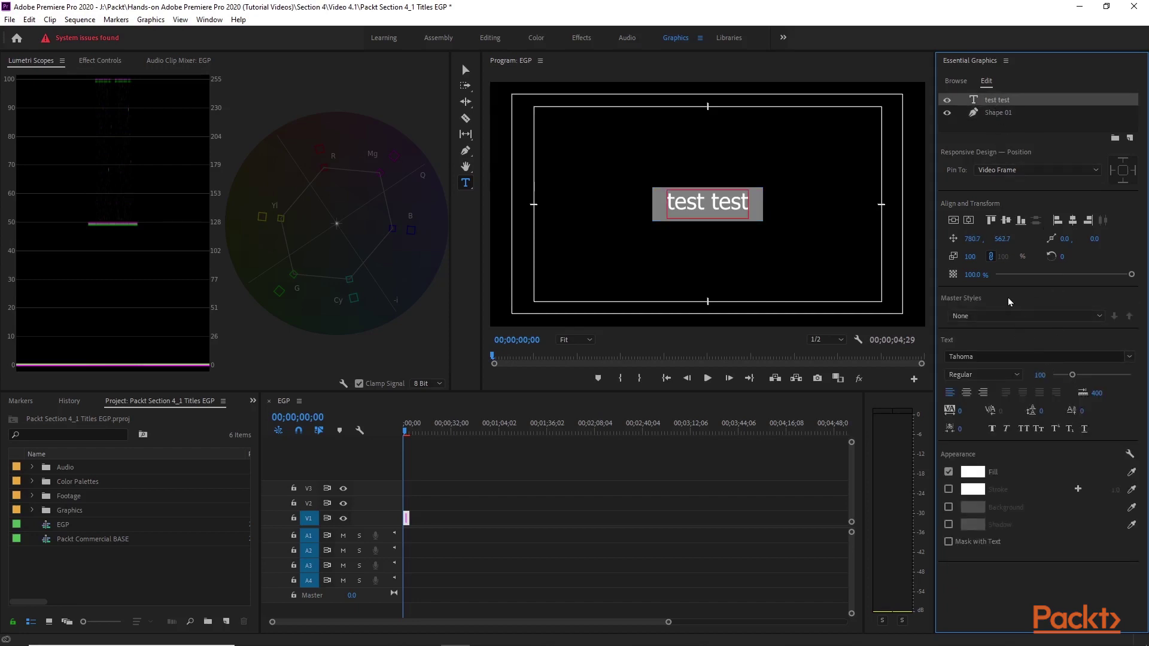
{"action": "left_click", "coordinate": [1102, 315]}
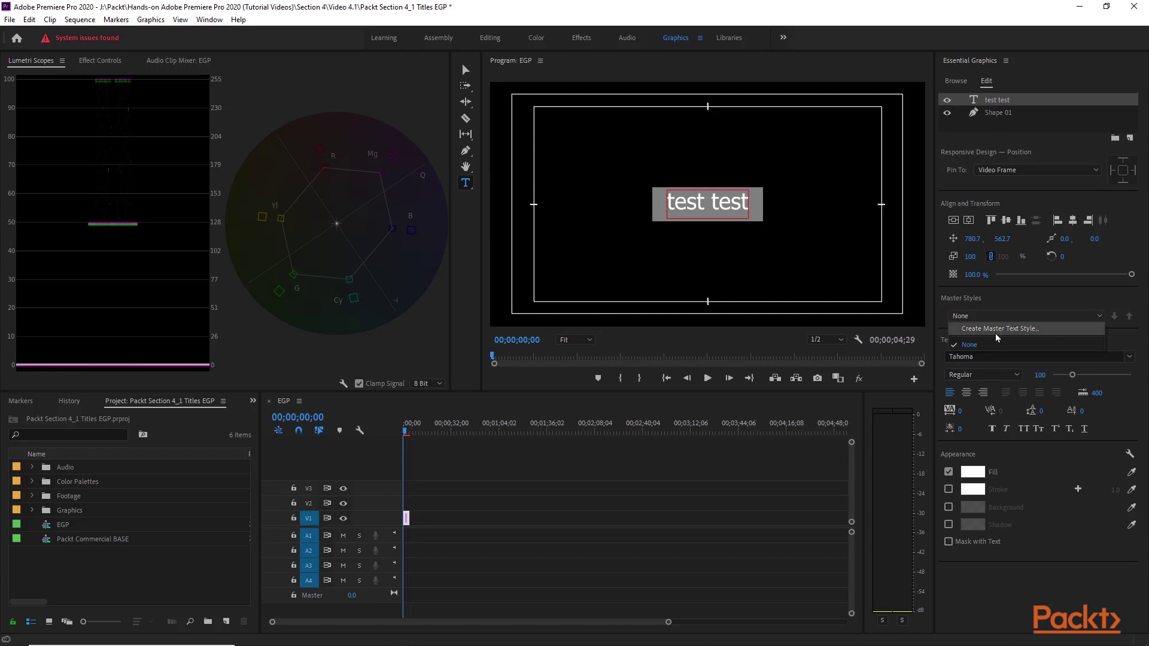
{"action": "left_click", "coordinate": [951, 349]}
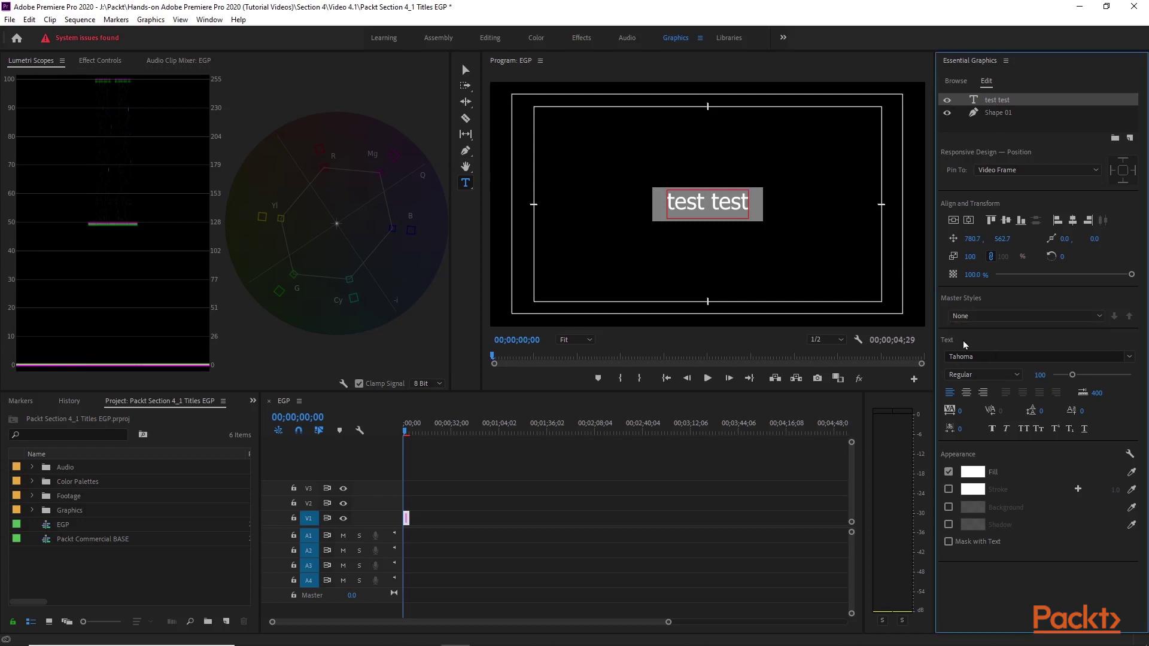
{"action": "double_click", "coordinate": [681, 201]}
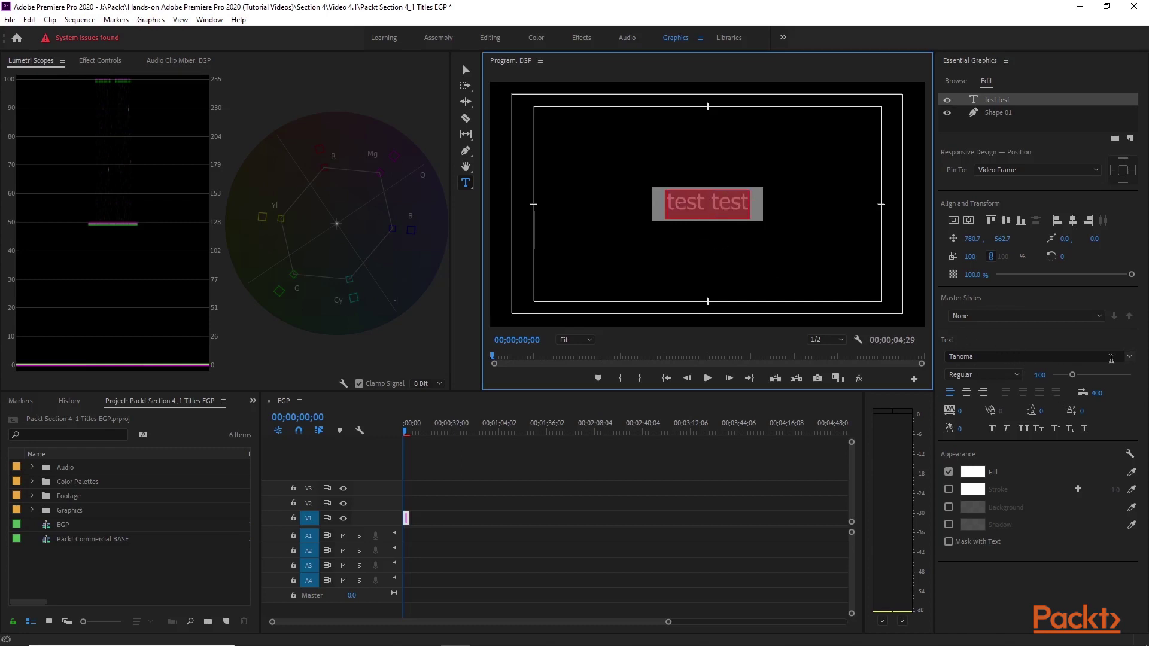
Step: Set the title font to DejaVu Sans with the Condensed style
{"action": "left_click", "coordinate": [1131, 359]}
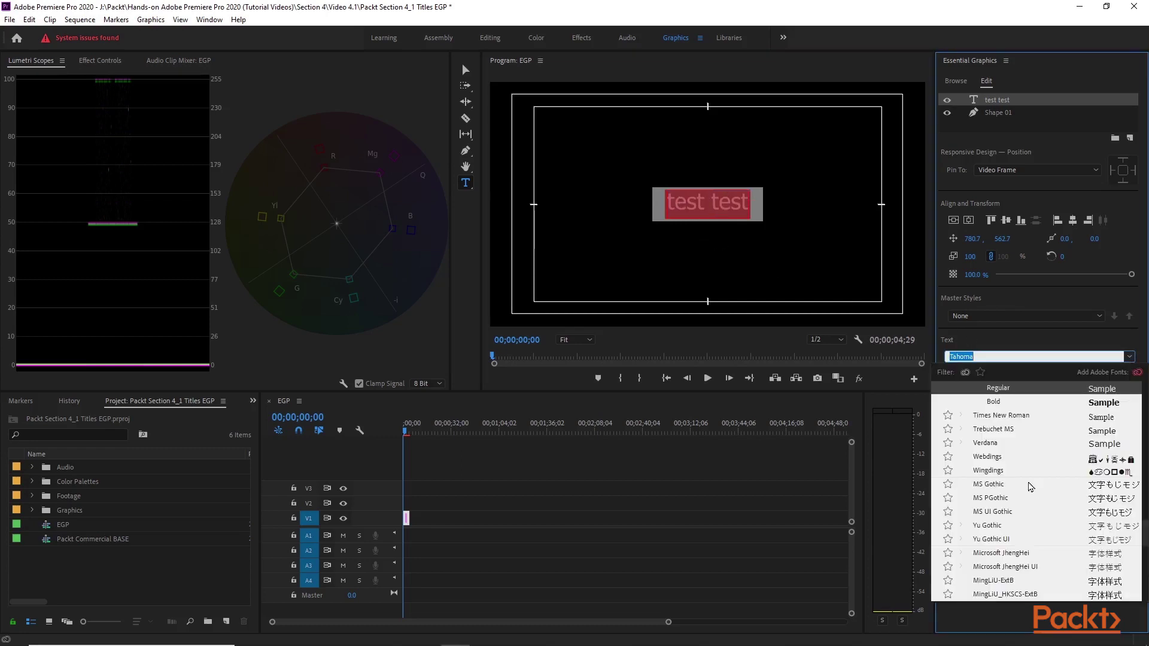
{"action": "scroll", "coordinate": [1018, 466], "scroll_direction": "down", "scroll_amount": 2}
{"action": "left_click", "coordinate": [1017, 467]}
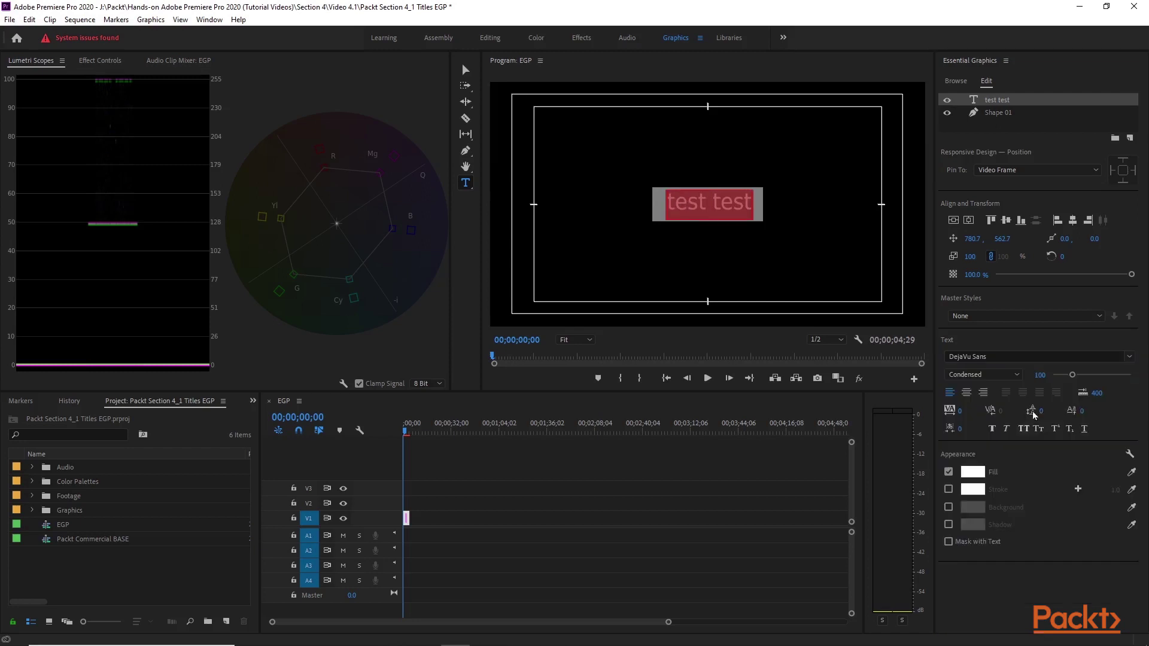
{"action": "left_click", "coordinate": [1018, 373]}
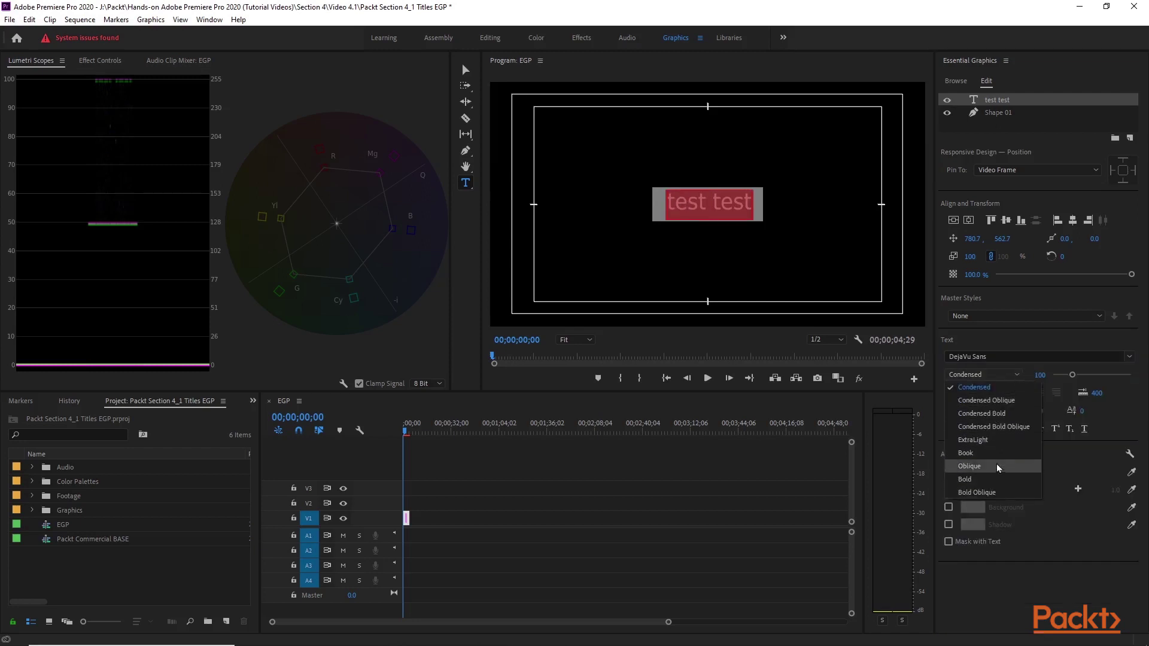
{"action": "left_click", "coordinate": [1054, 367]}
Step: Set the title's font size to 100
{"action": "left_click_drag", "start_coordinate": [1071, 371], "coordinate": [1091, 374]}
{"action": "left_click", "coordinate": [1066, 375]}
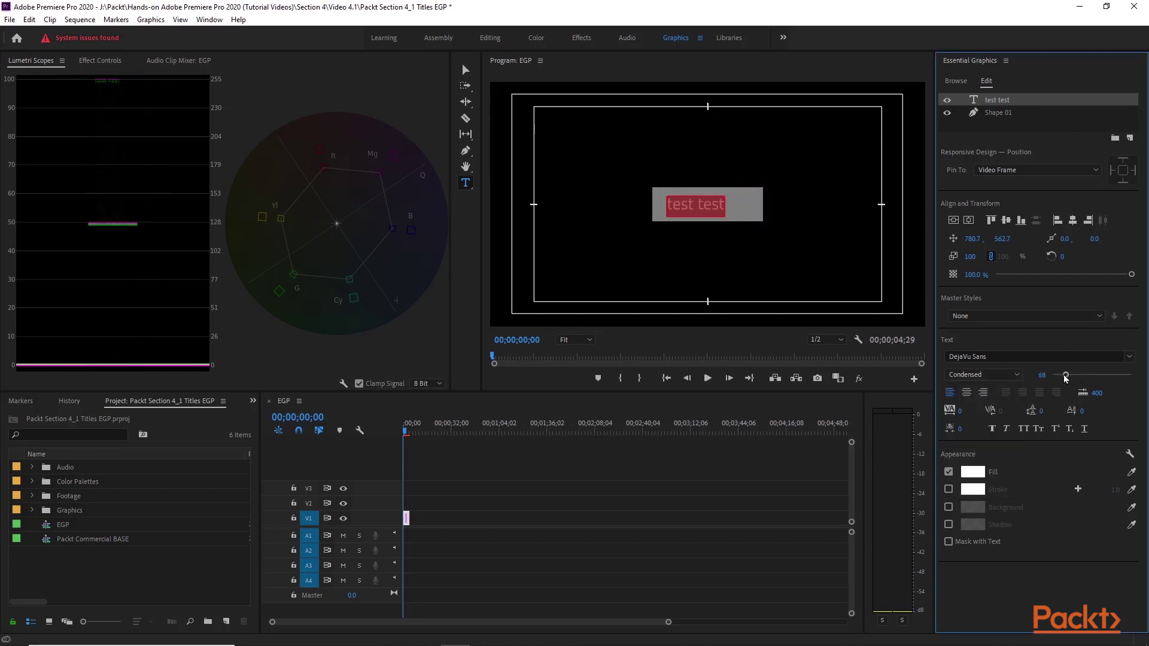
{"action": "left_click", "coordinate": [1044, 377]}
{"action": "type", "text": "100"}
{"action": "key", "text": "Return"}
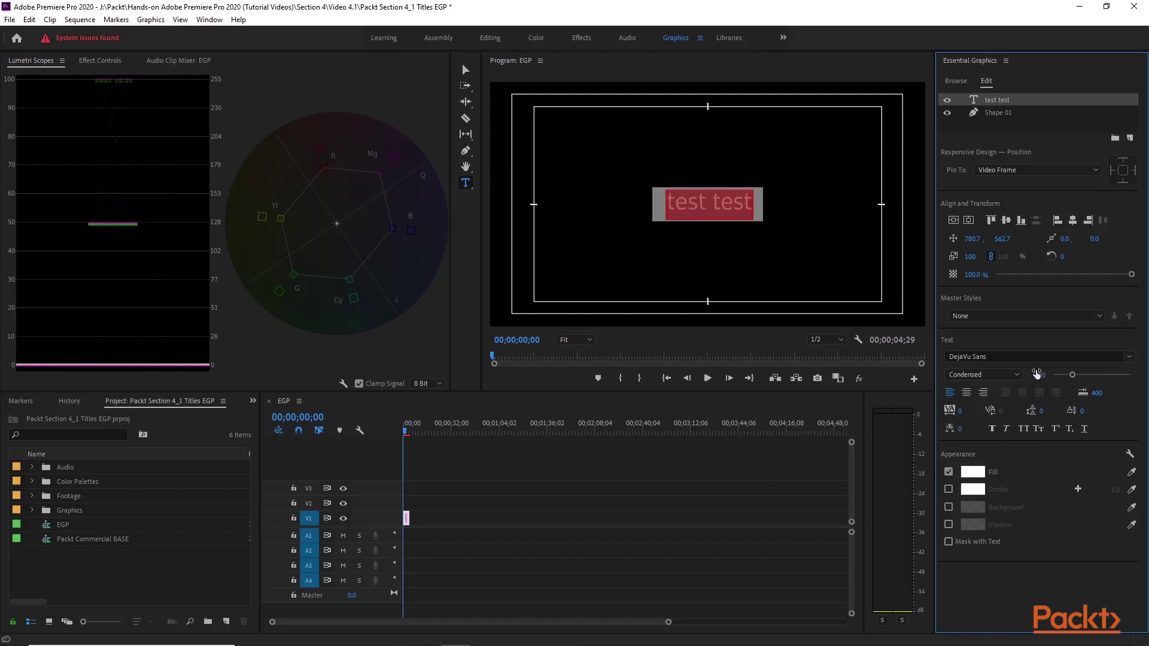
{"action": "left_click", "coordinate": [966, 393]}
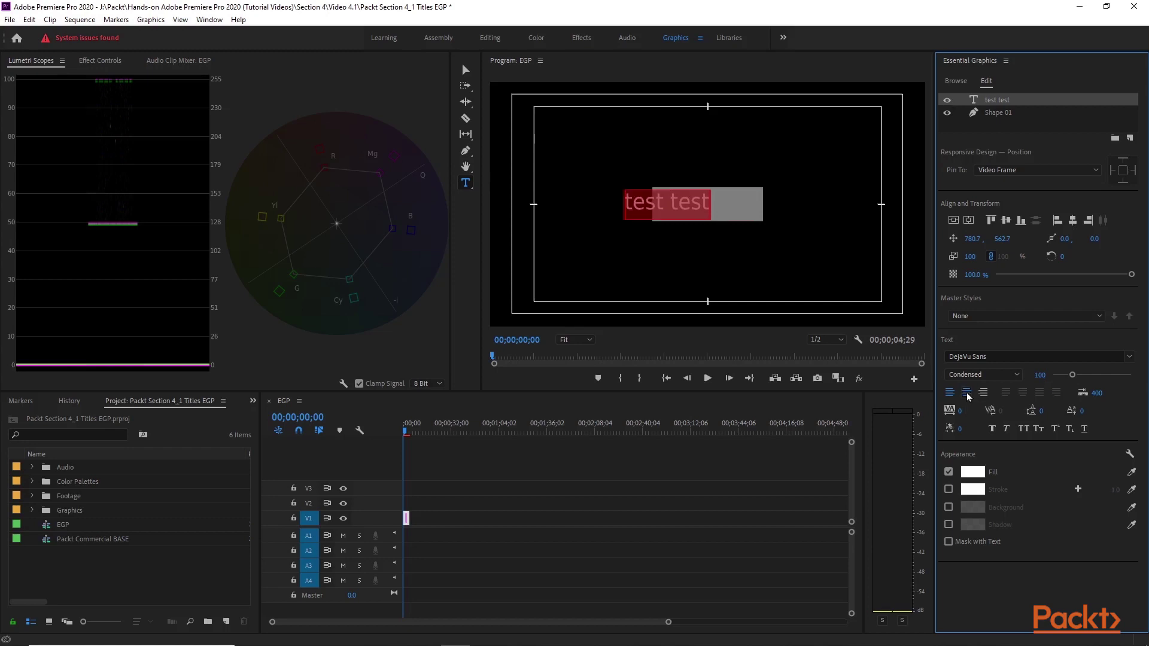
{"action": "left_click", "coordinate": [950, 393]}
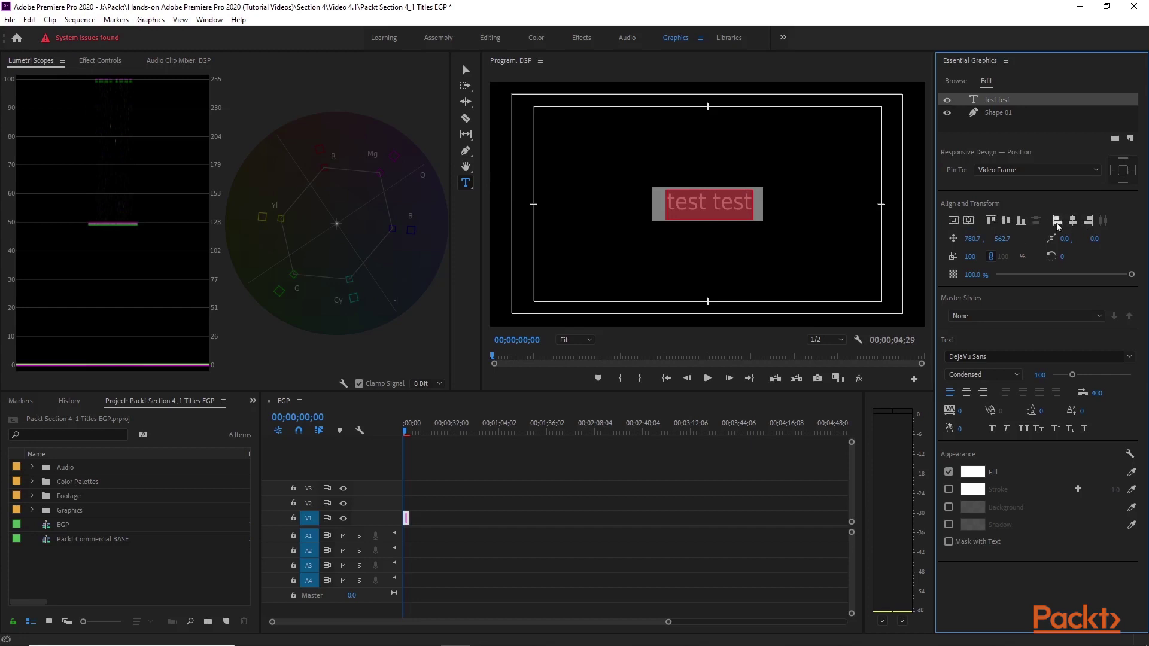
{"action": "left_click", "coordinate": [966, 393]}
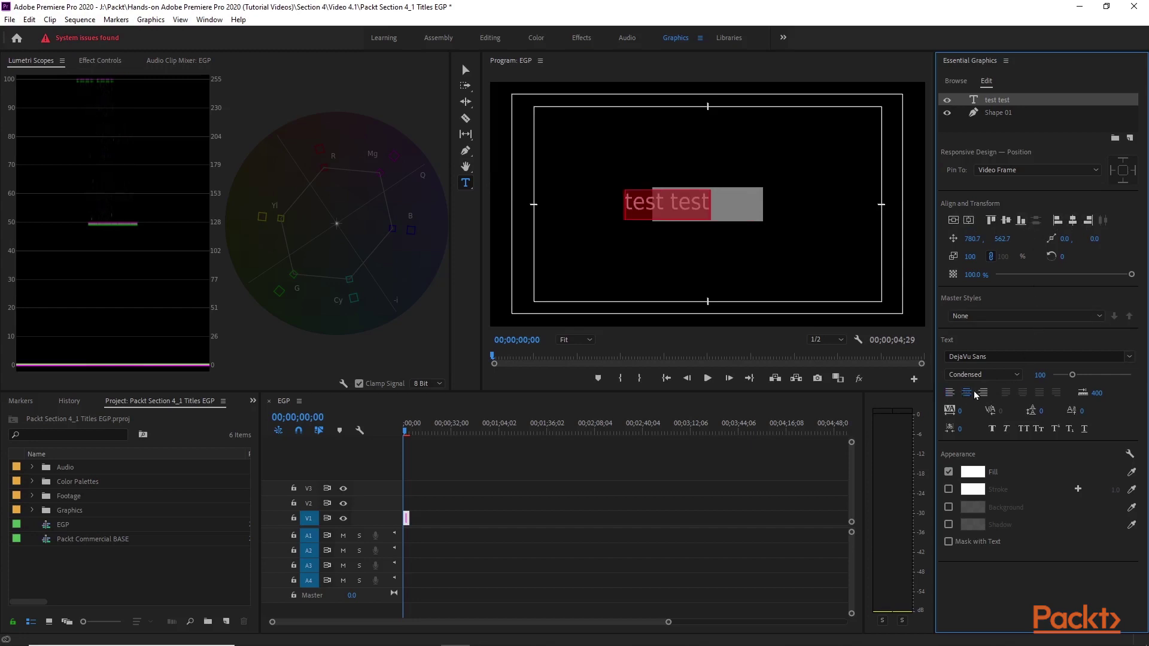
{"action": "left_click", "coordinate": [982, 393]}
{"action": "left_click", "coordinate": [951, 393]}
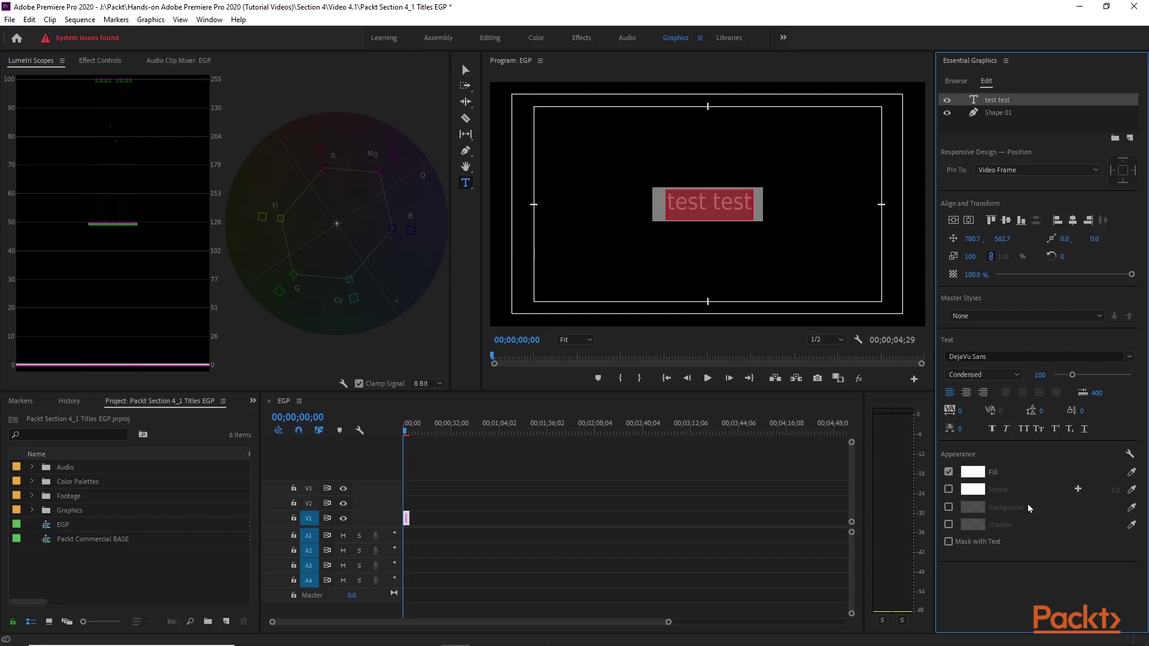
Step: Set the 'test test' title's text fill to bright blue 00AEFF
{"action": "left_click", "coordinate": [974, 473]}
{"action": "left_click", "coordinate": [667, 384]}
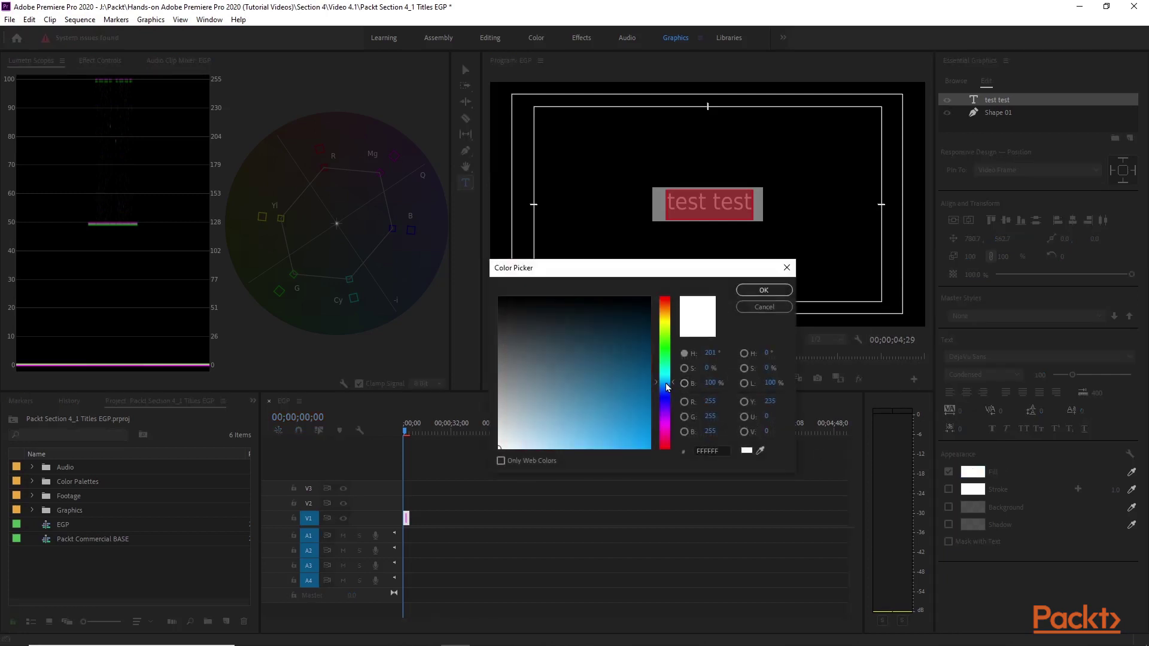
{"action": "left_click", "coordinate": [650, 447]}
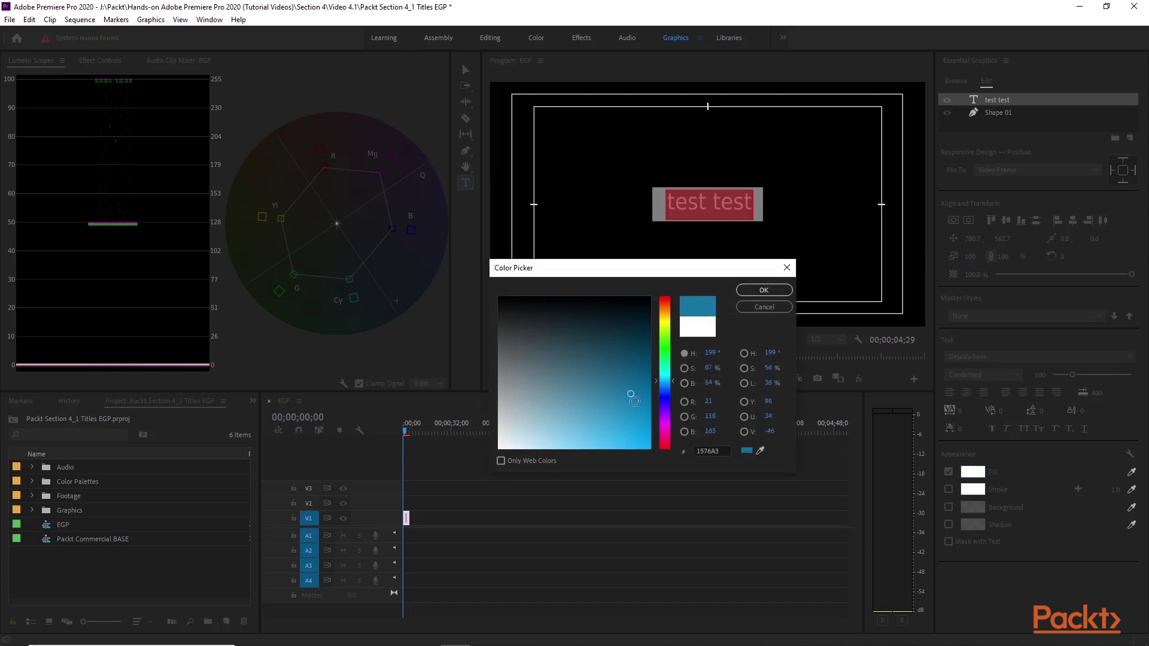
{"action": "left_click", "coordinate": [767, 291]}
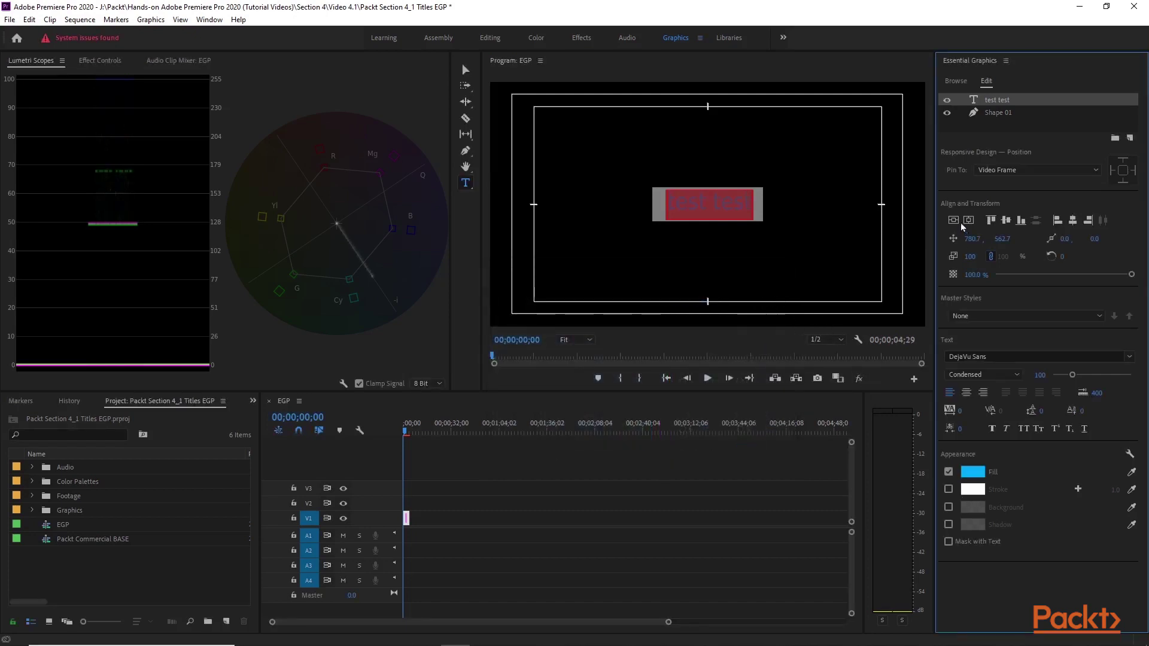
Step: Give the Shape 01 rectangle a white FFFFFF fill
{"action": "left_click", "coordinate": [994, 113]}
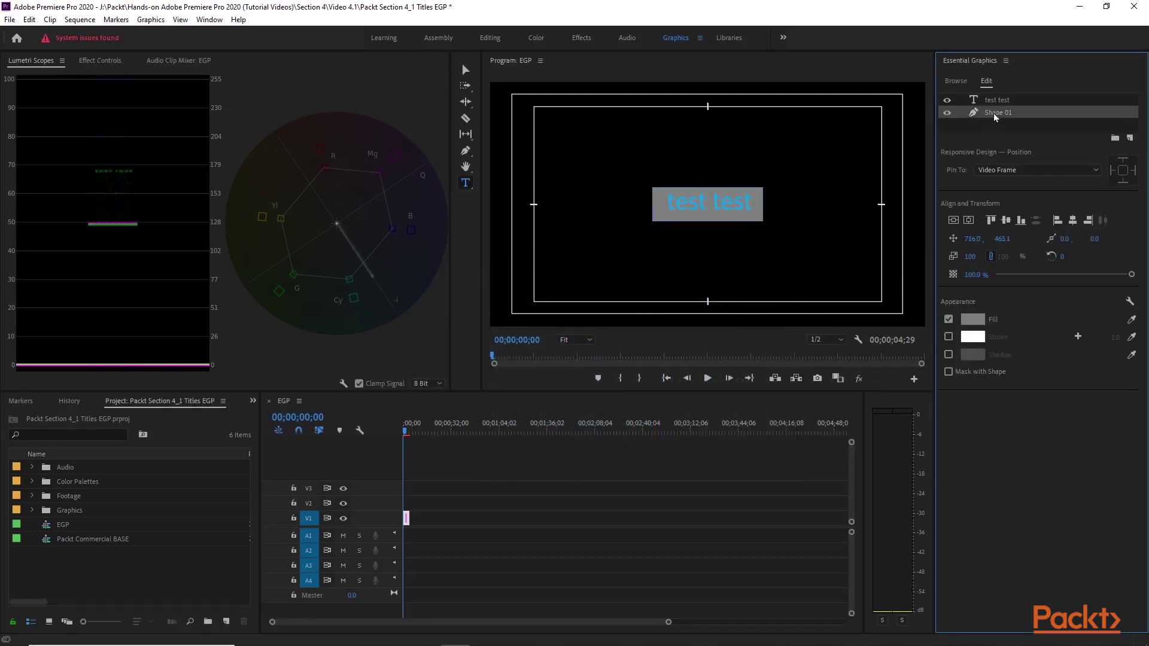
{"action": "left_click", "coordinate": [972, 319]}
{"action": "left_click", "coordinate": [486, 401]}
{"action": "left_click_drag", "start_coordinate": [475, 410], "coordinate": [384, 482]}
{"action": "left_click", "coordinate": [707, 264]}
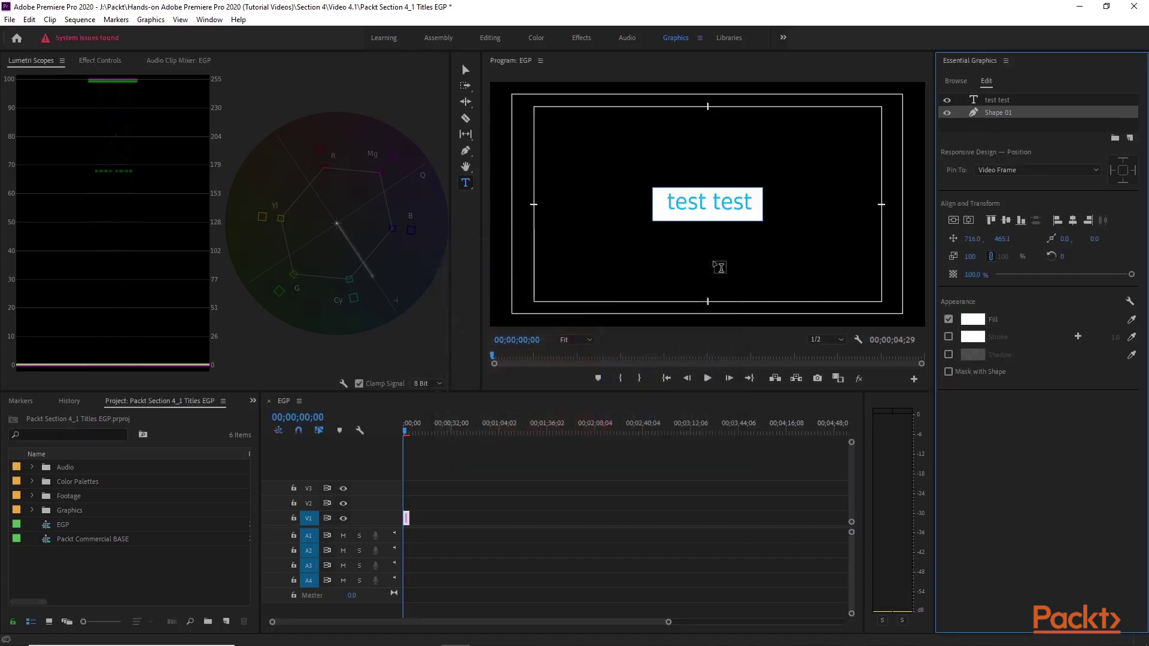
Step: Add a black stroke of width 15 to the 'test test' text and enable its background
{"action": "left_click", "coordinate": [992, 100]}
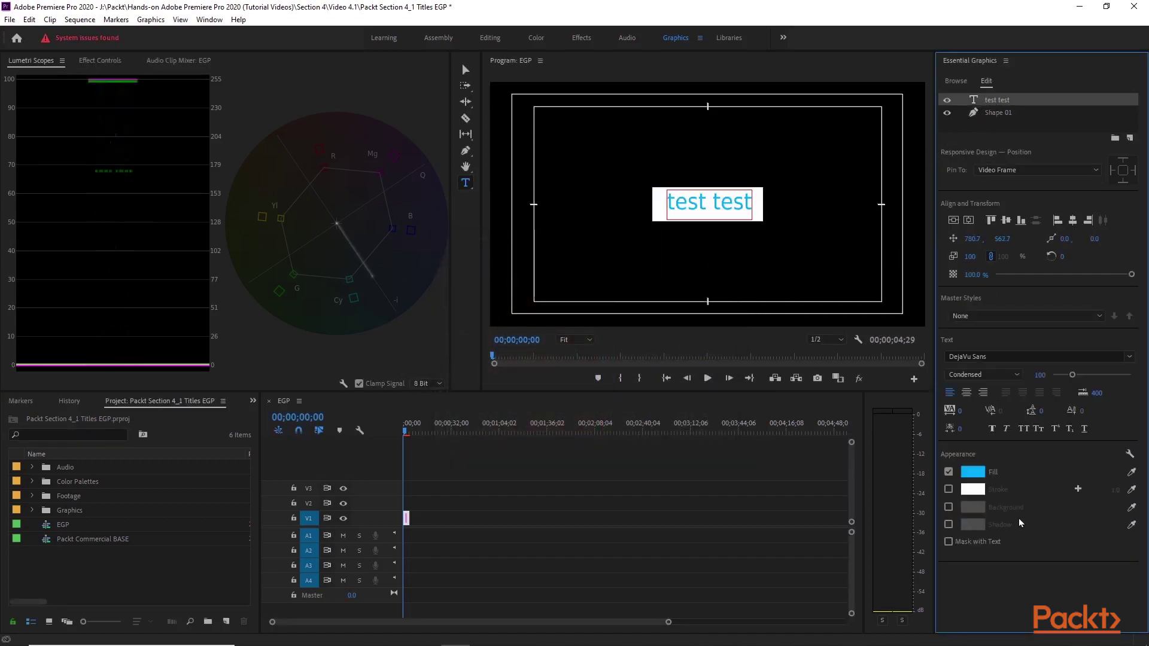
{"action": "left_click", "coordinate": [949, 489]}
{"action": "left_click", "coordinate": [973, 489]}
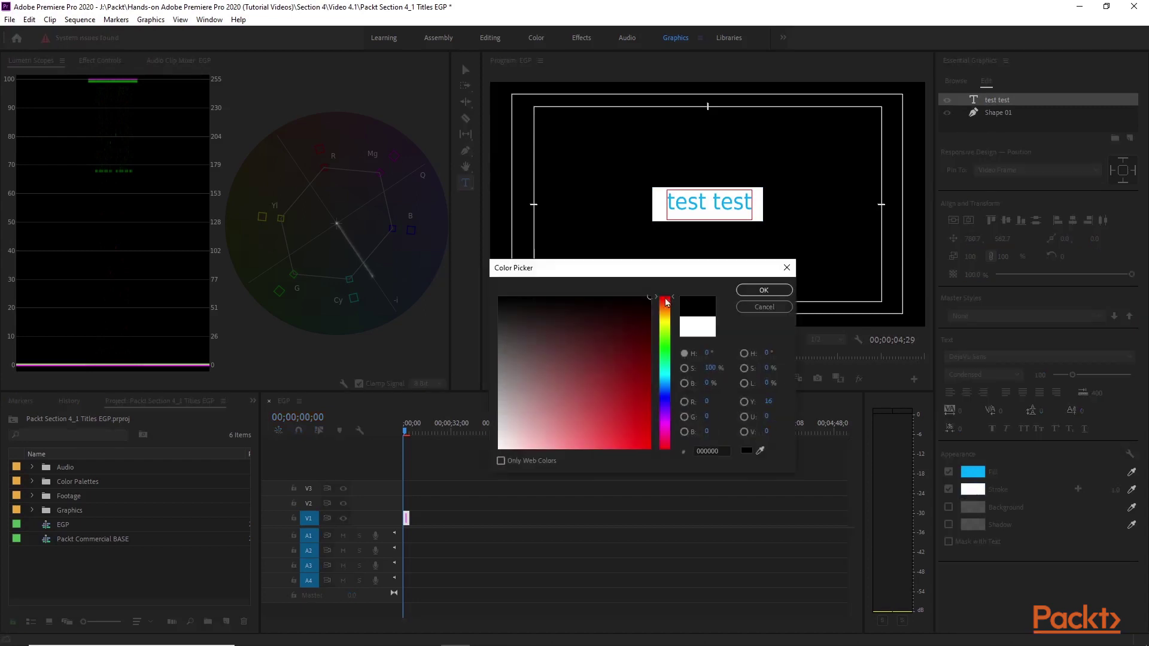
{"action": "left_click", "coordinate": [764, 290]}
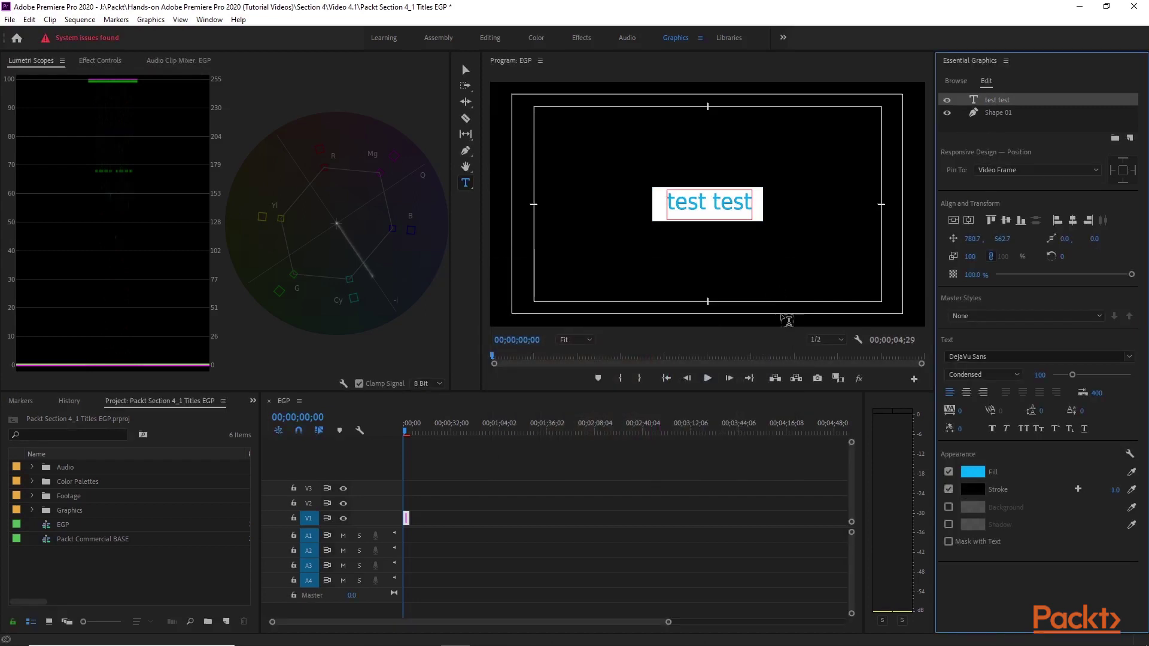
{"action": "left_click", "coordinate": [1113, 493]}
{"action": "type", "text": "15"}
{"action": "key", "text": "Return"}
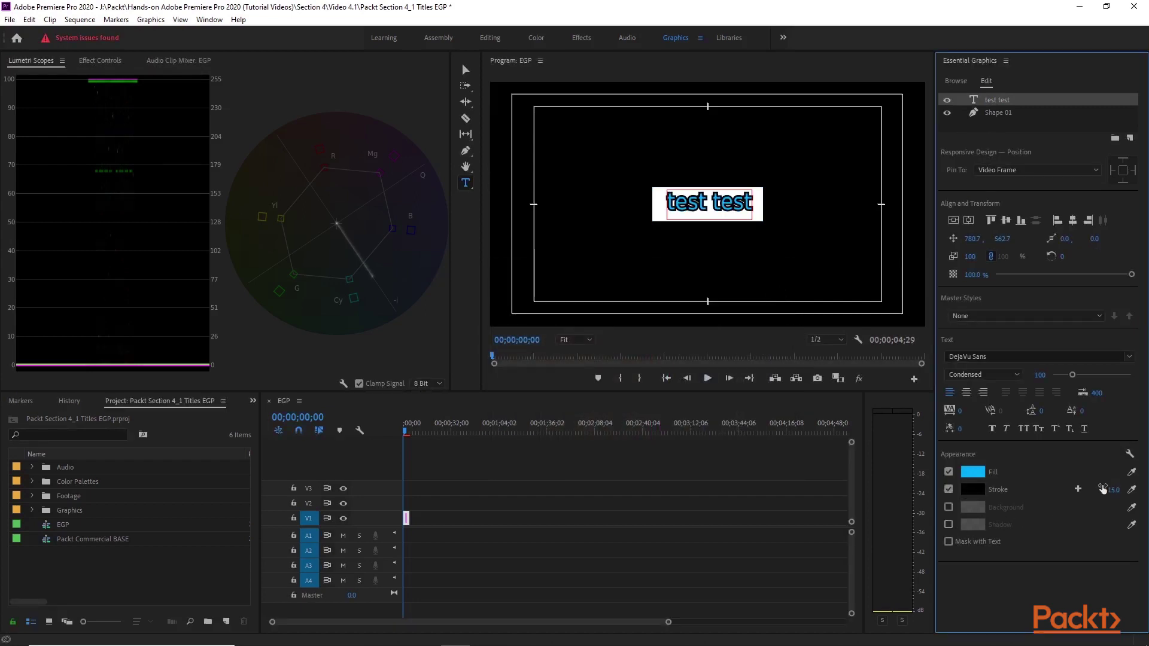
{"action": "left_click", "coordinate": [949, 508]}
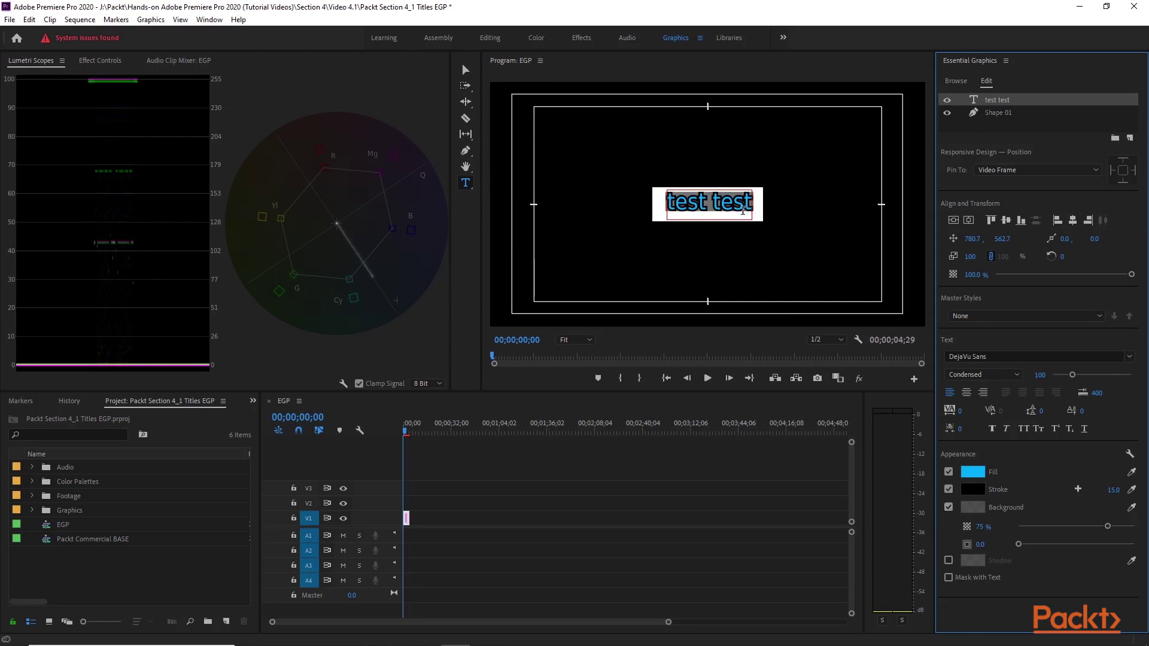
Step: Turn off the title's background and enable a drop shadow in Appearance
{"action": "left_click", "coordinate": [949, 509]}
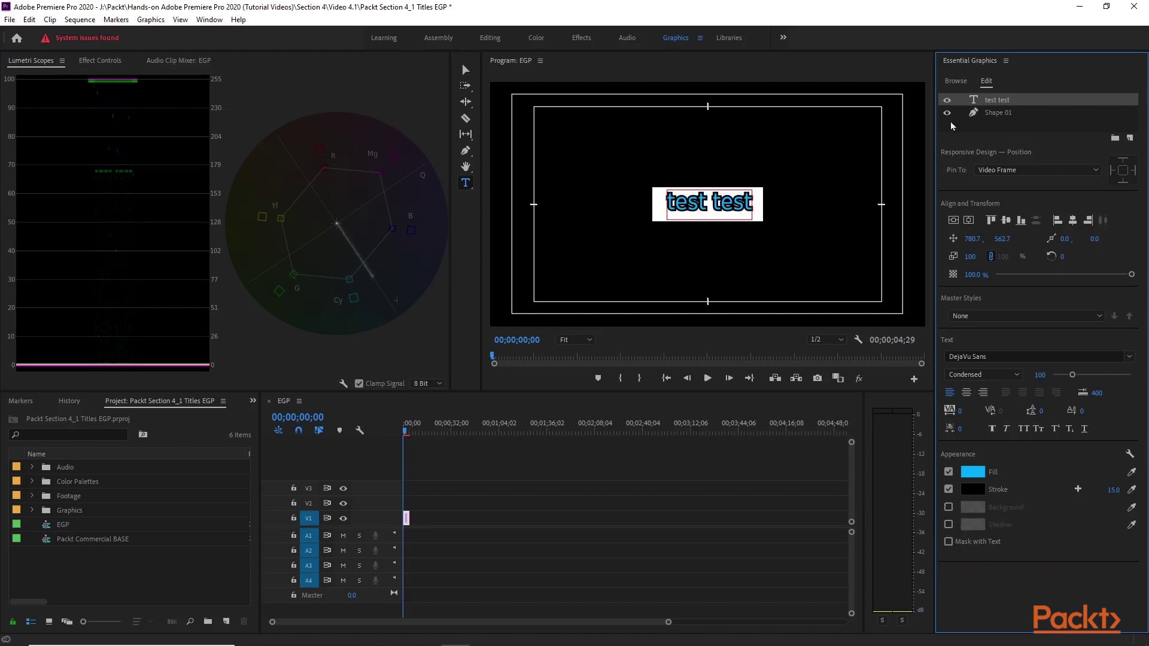
{"action": "left_click", "coordinate": [949, 526]}
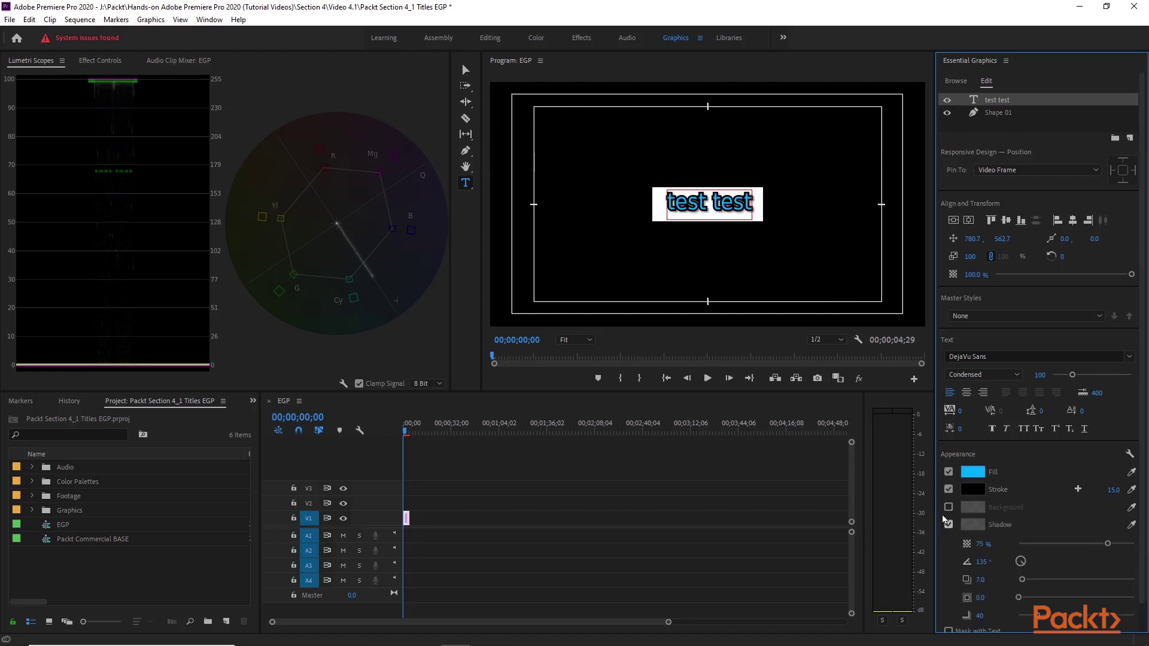